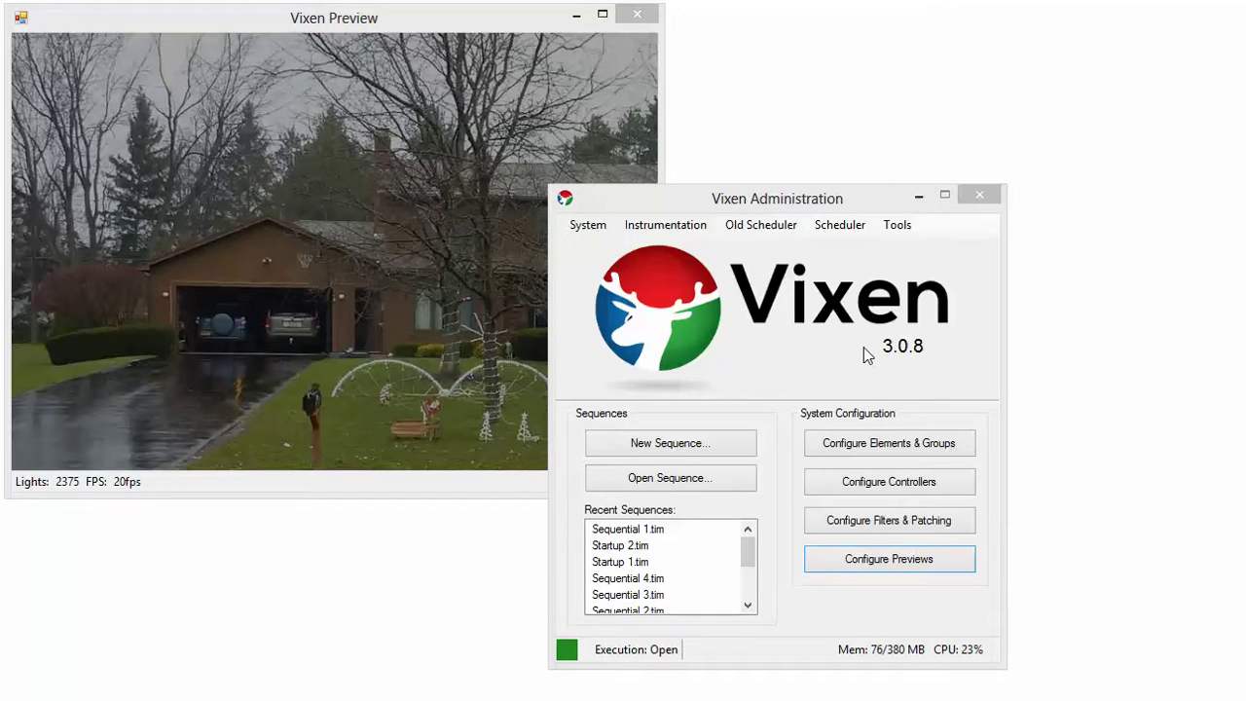
Step: In Vixen Administration, open the Show Editor from the Scheduler menu
{"action": "left_click", "coordinate": [852, 228]}
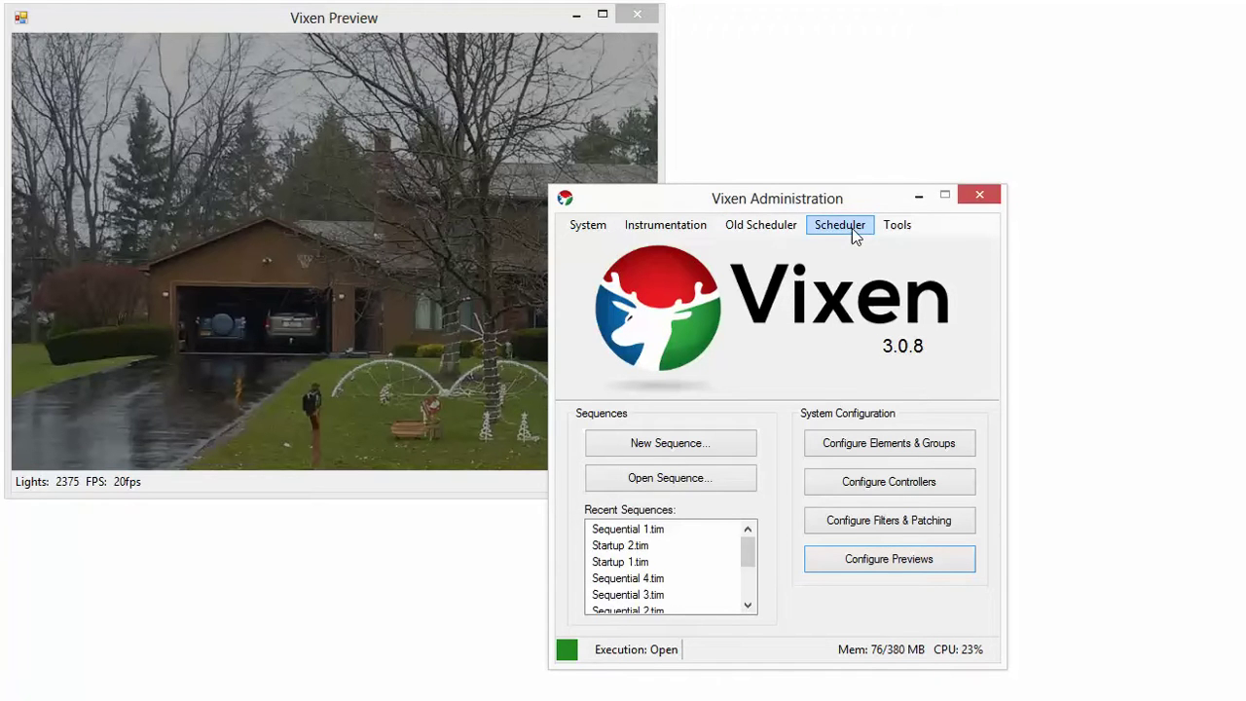
{"action": "left_click", "coordinate": [852, 228]}
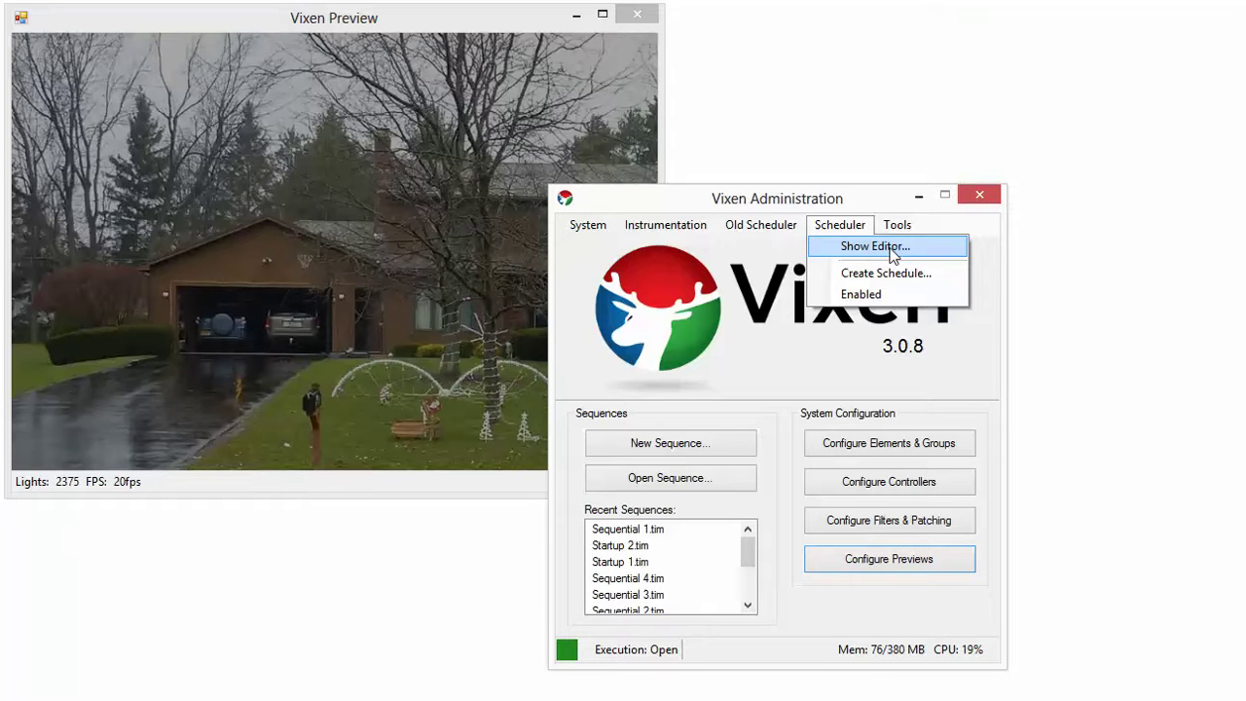
Step: Add a new show to the Shows list and name it 'Weekends'
{"action": "left_click", "coordinate": [892, 249]}
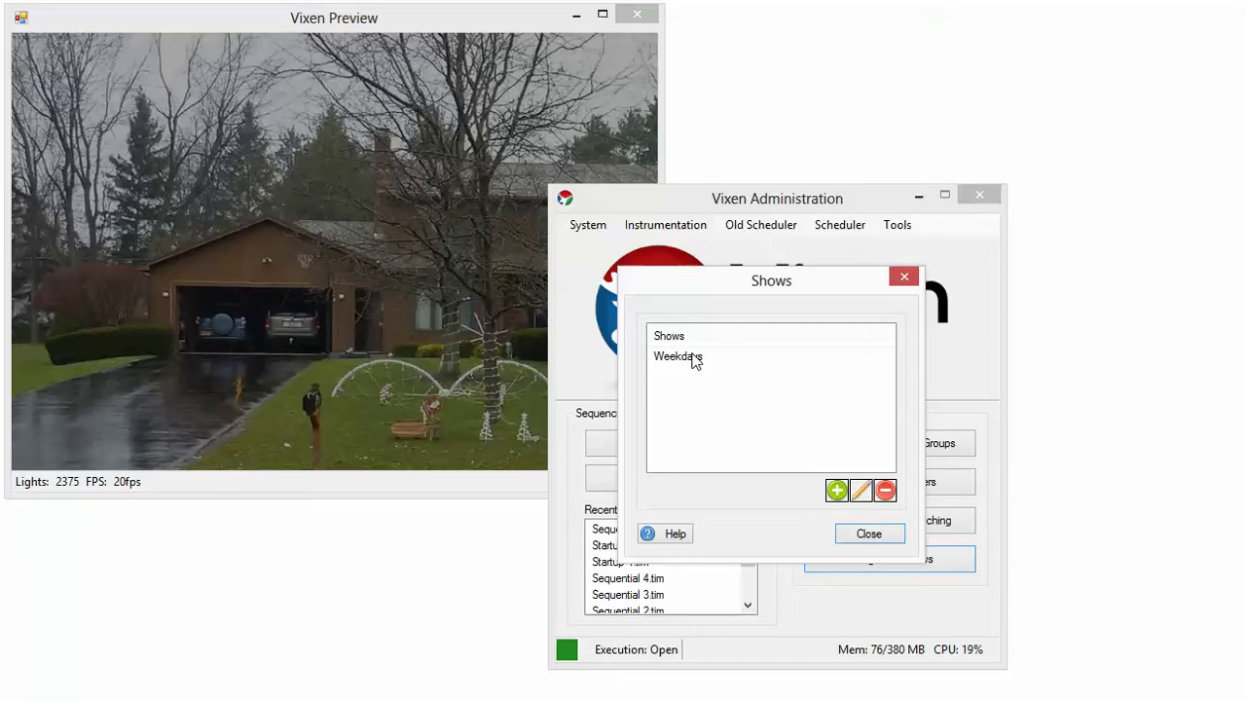
{"action": "left_click", "coordinate": [836, 489]}
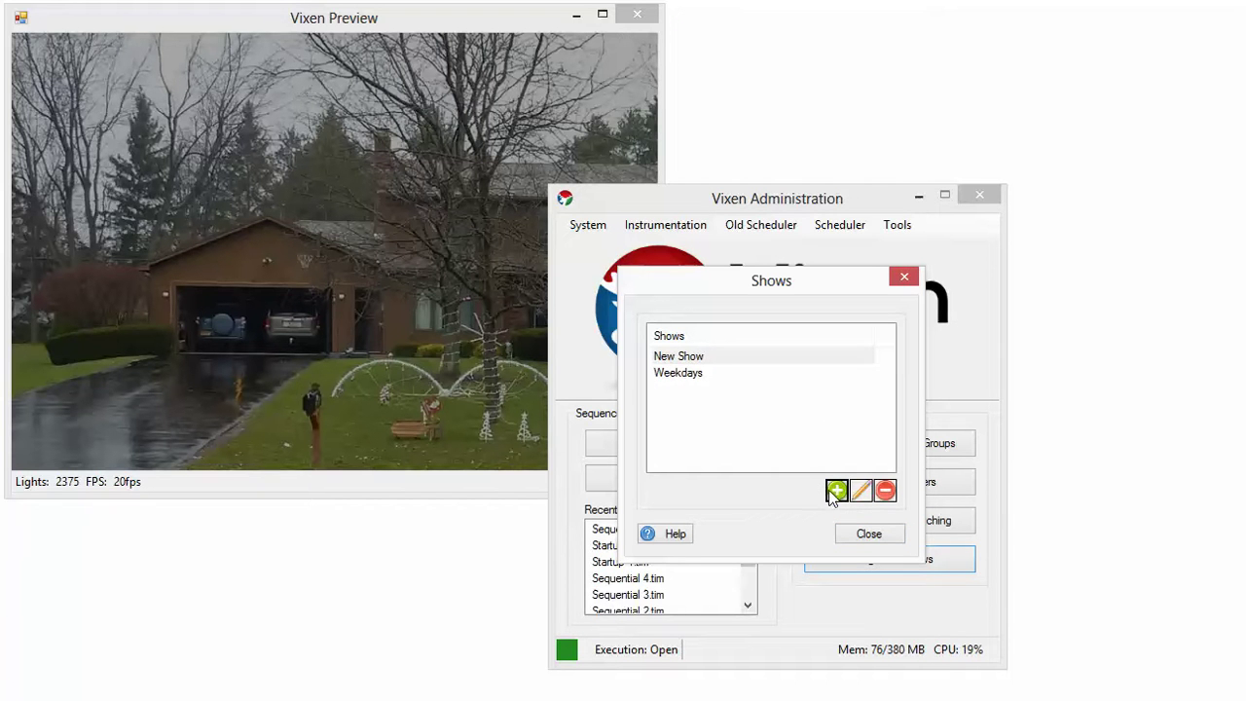
{"action": "left_click", "coordinate": [697, 366]}
{"action": "left_click", "coordinate": [697, 366]}
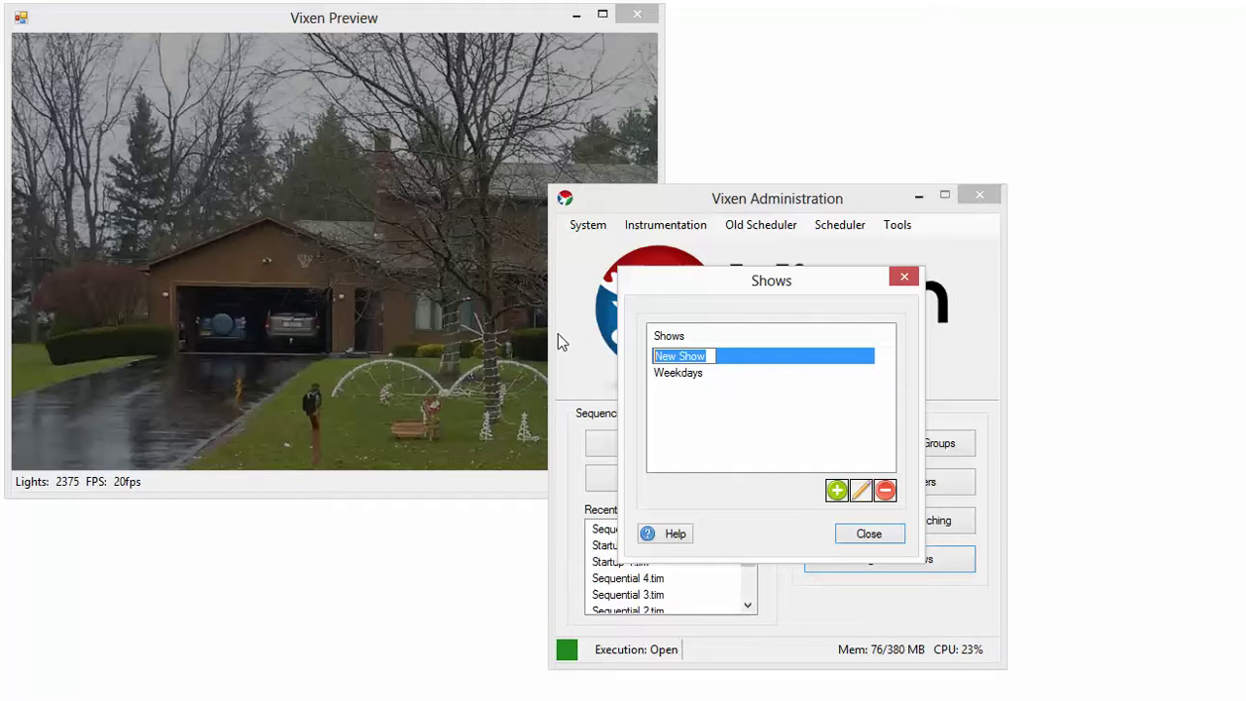
{"action": "type", "text": "Weekends"}
{"action": "key", "text": "Return"}
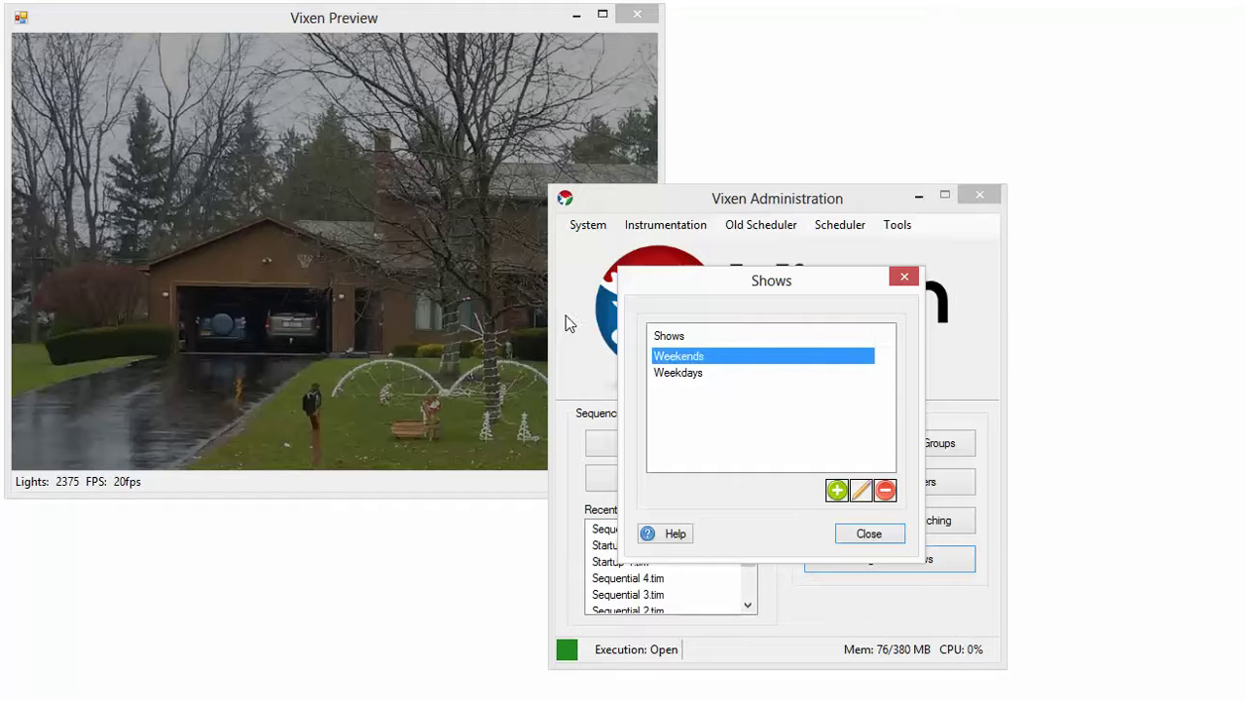
Step: Open the Weekends show's setup, check its Background, Sequential and Shutdown lists, and return to Startup
{"action": "double_click", "coordinate": [783, 357]}
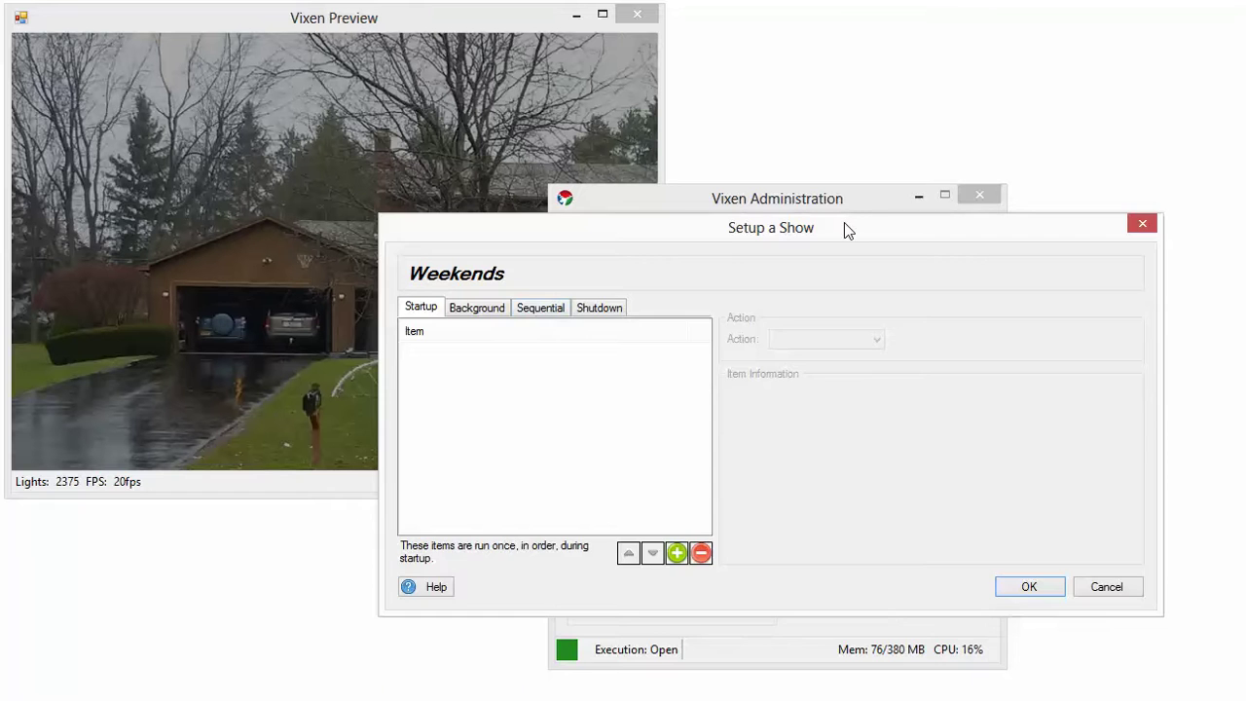
{"action": "left_click_drag", "start_coordinate": [848, 230], "coordinate": [829, 269]}
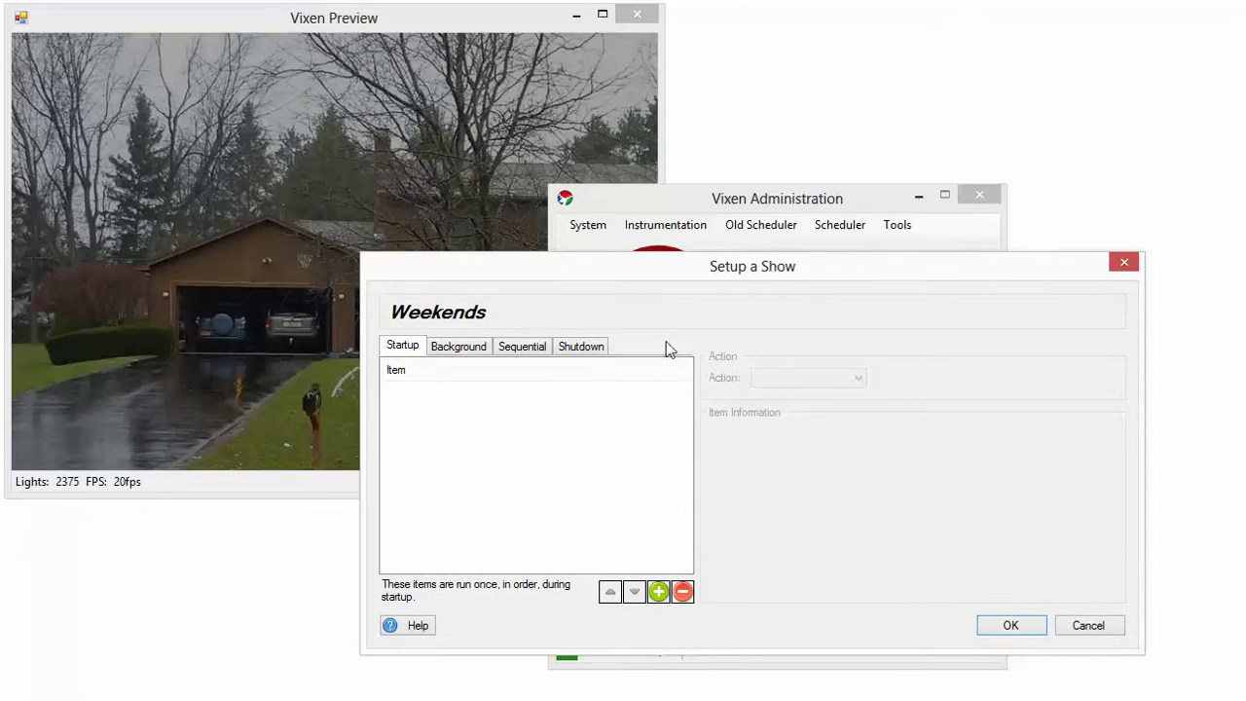
{"action": "left_click", "coordinate": [482, 346]}
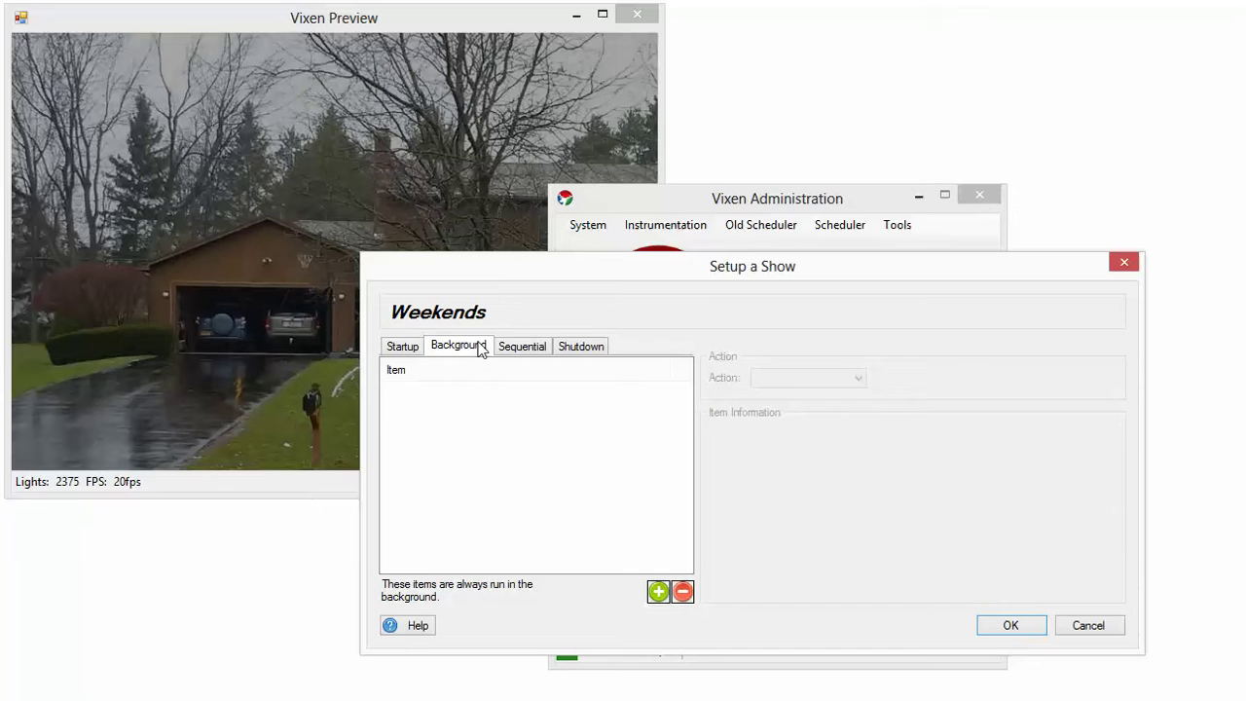
{"action": "left_click", "coordinate": [510, 348]}
{"action": "left_click", "coordinate": [581, 349]}
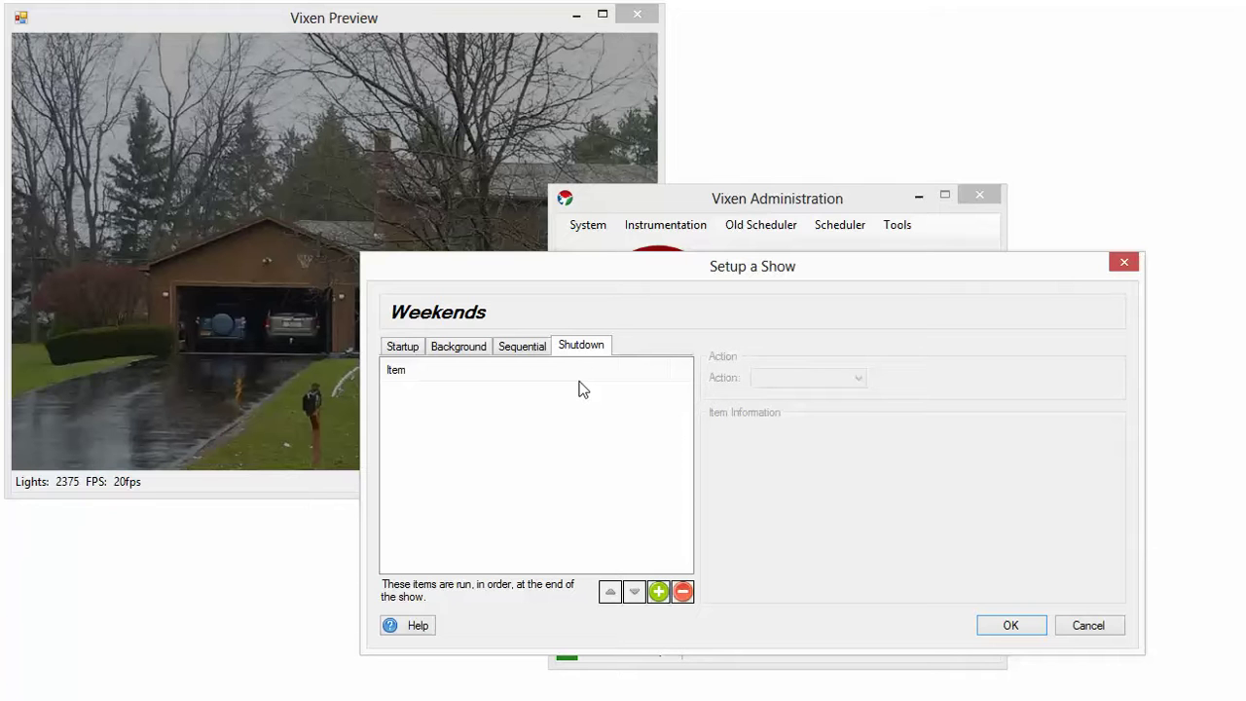
{"action": "left_click", "coordinate": [403, 356]}
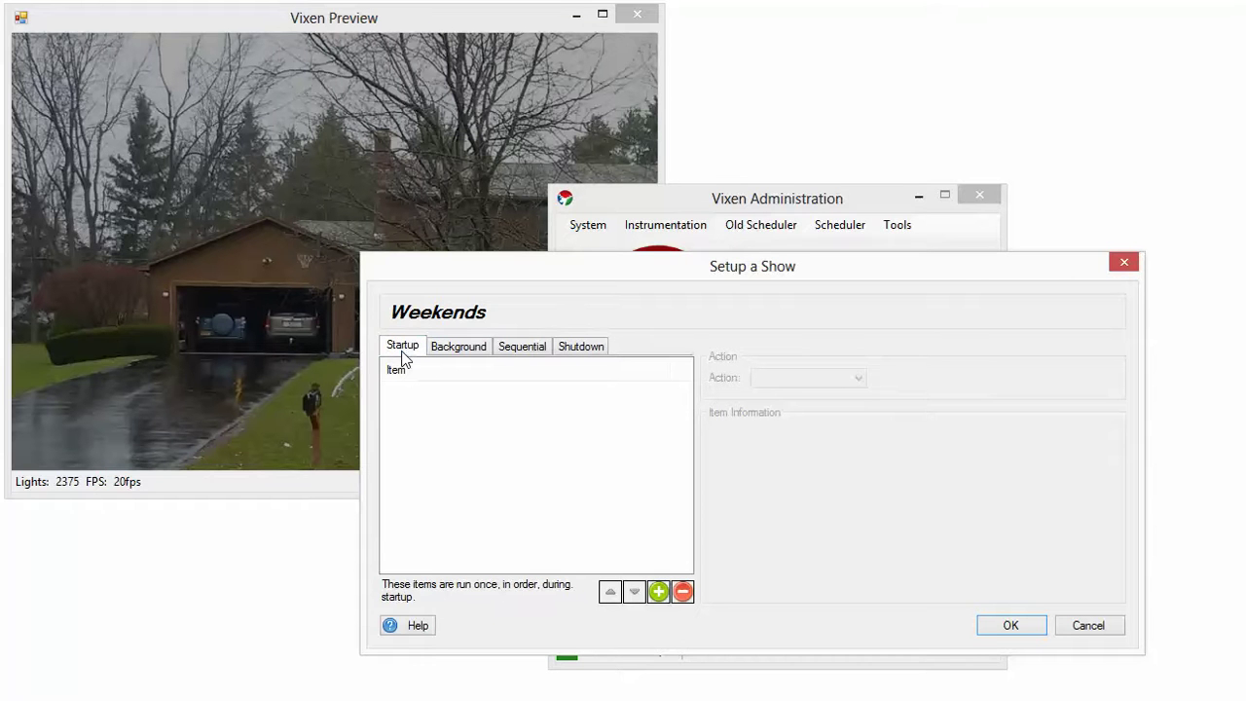
Step: Add a new Startup item with its action set to Sequence
{"action": "left_click", "coordinate": [658, 592]}
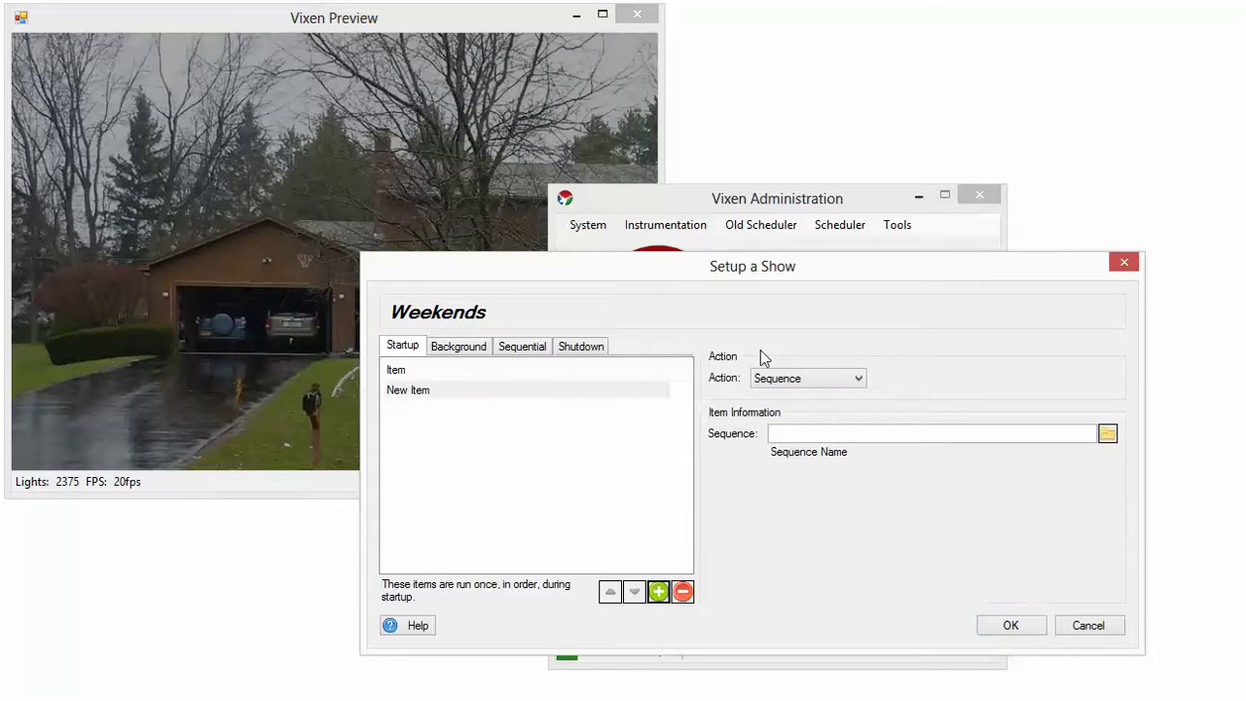
{"action": "left_click", "coordinate": [859, 380]}
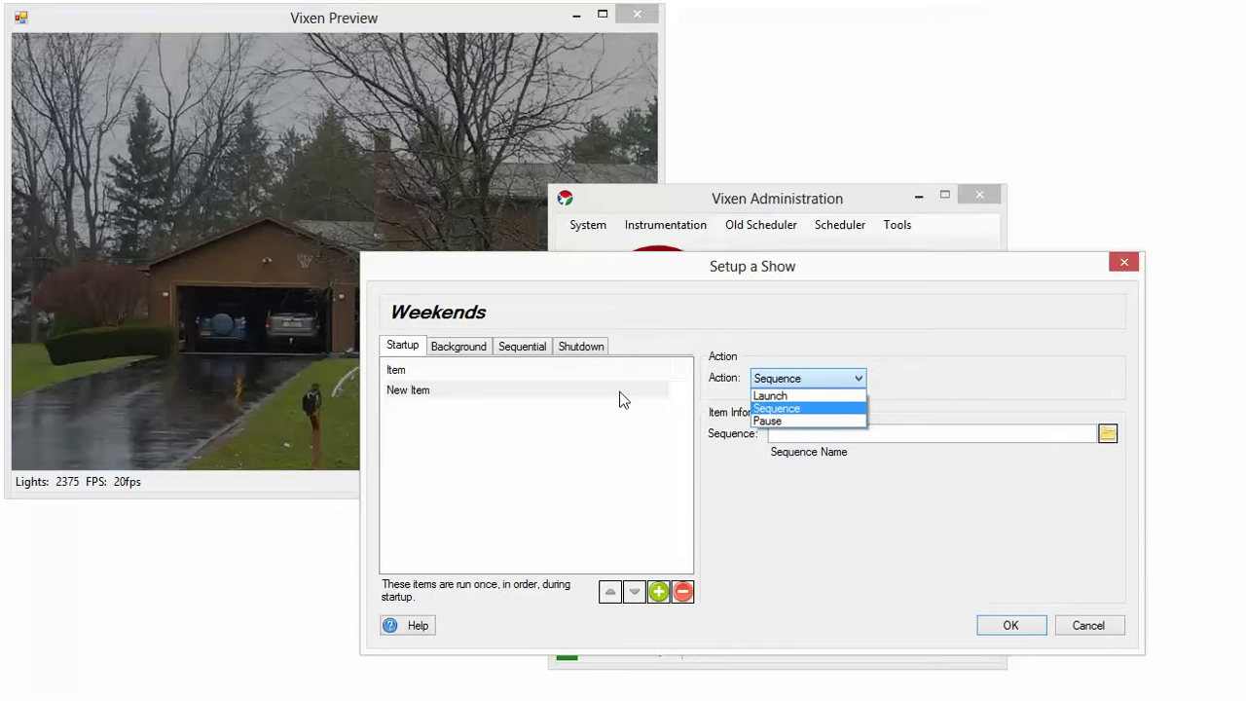
{"action": "left_click", "coordinate": [806, 411]}
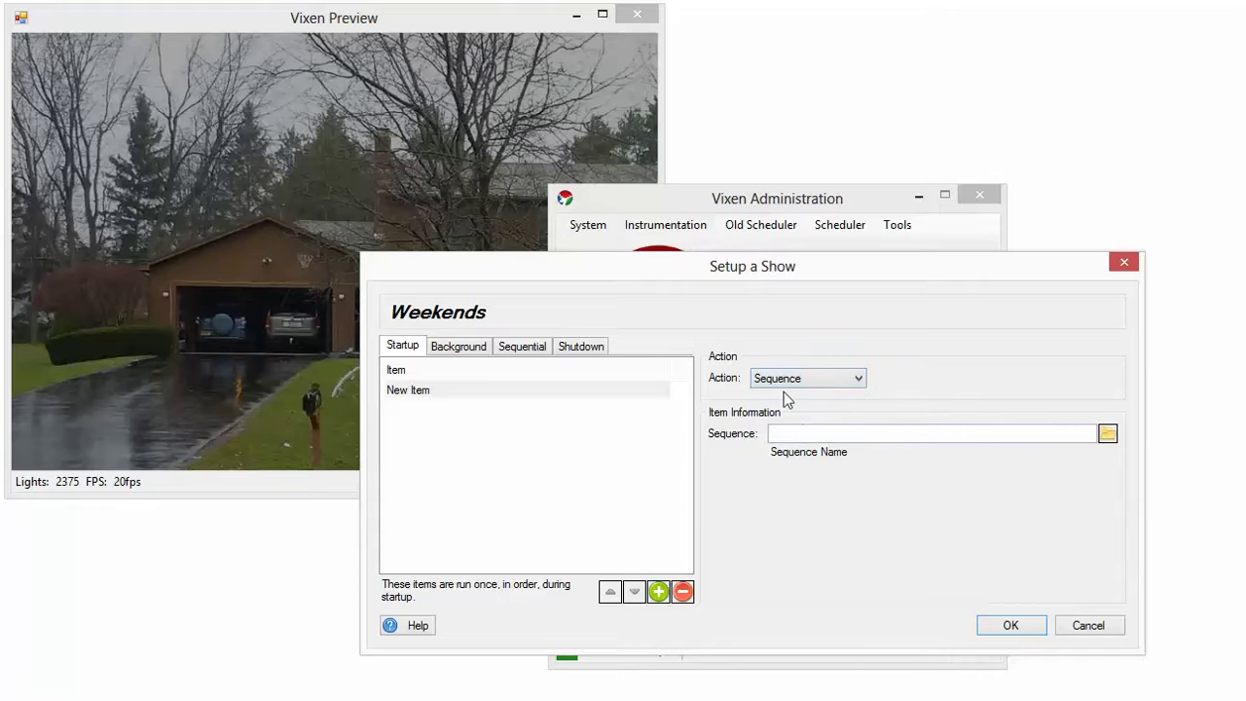
Step: Set the first startup item to run Startup 1.tim
{"action": "left_click", "coordinate": [1110, 434]}
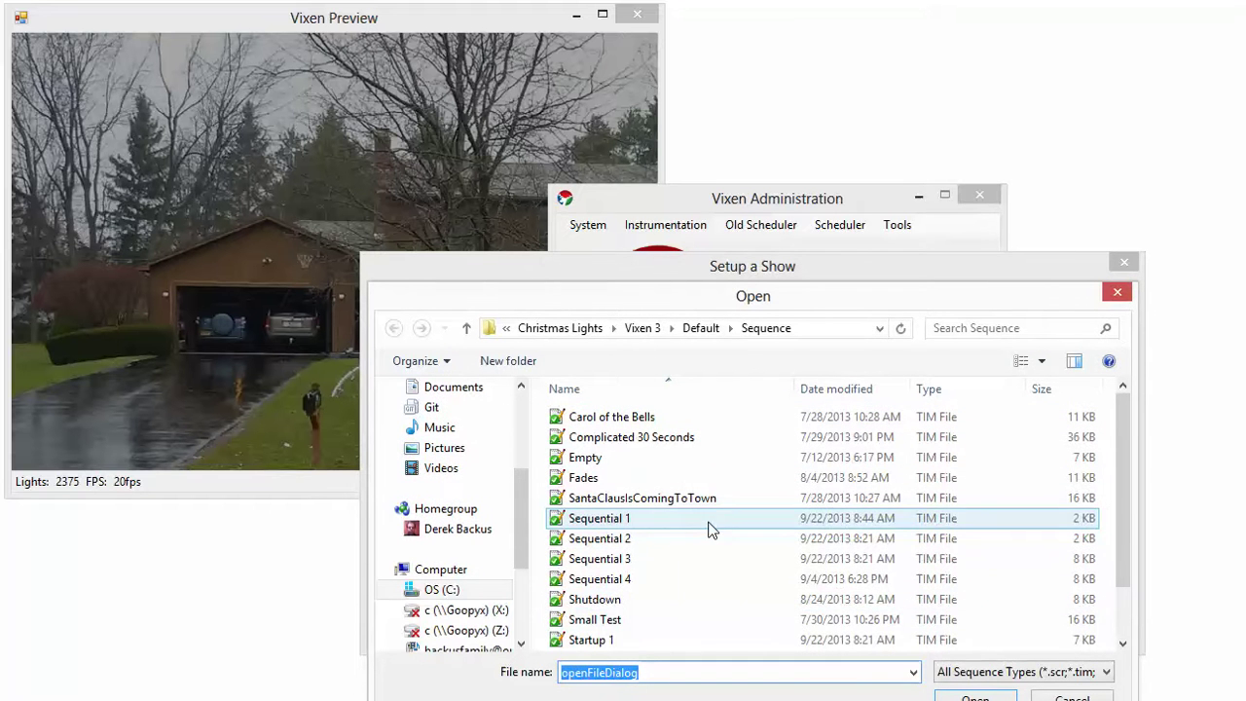
{"action": "left_click", "coordinate": [646, 642]}
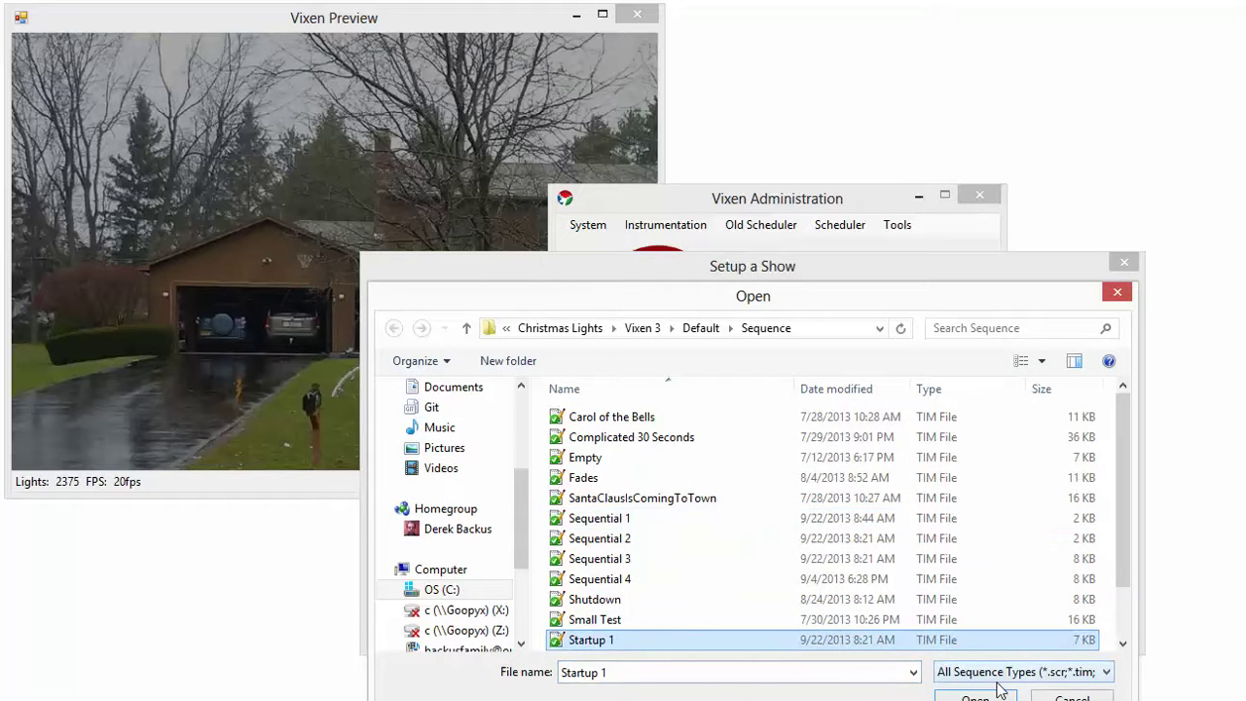
{"action": "left_click", "coordinate": [936, 282]}
{"action": "key", "text": "Return"}
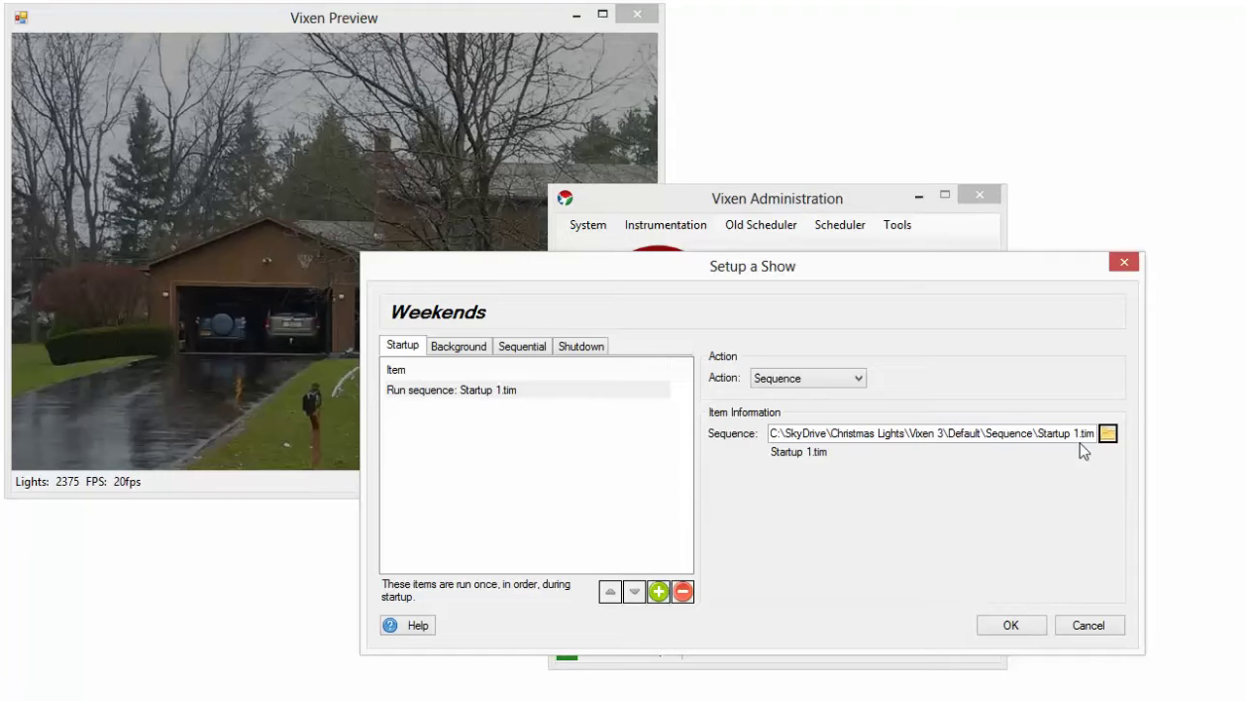
Step: Add a second startup item running Startup 2.tim
{"action": "left_click", "coordinate": [659, 591]}
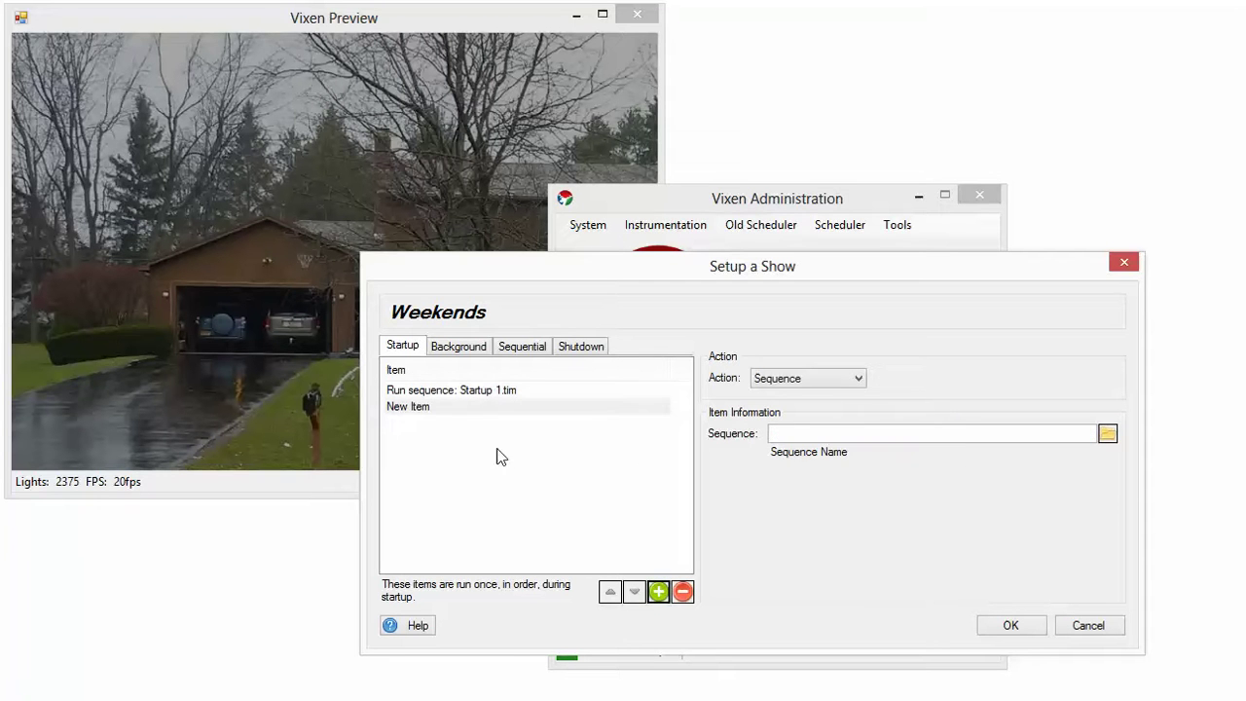
{"action": "left_click", "coordinate": [1108, 434]}
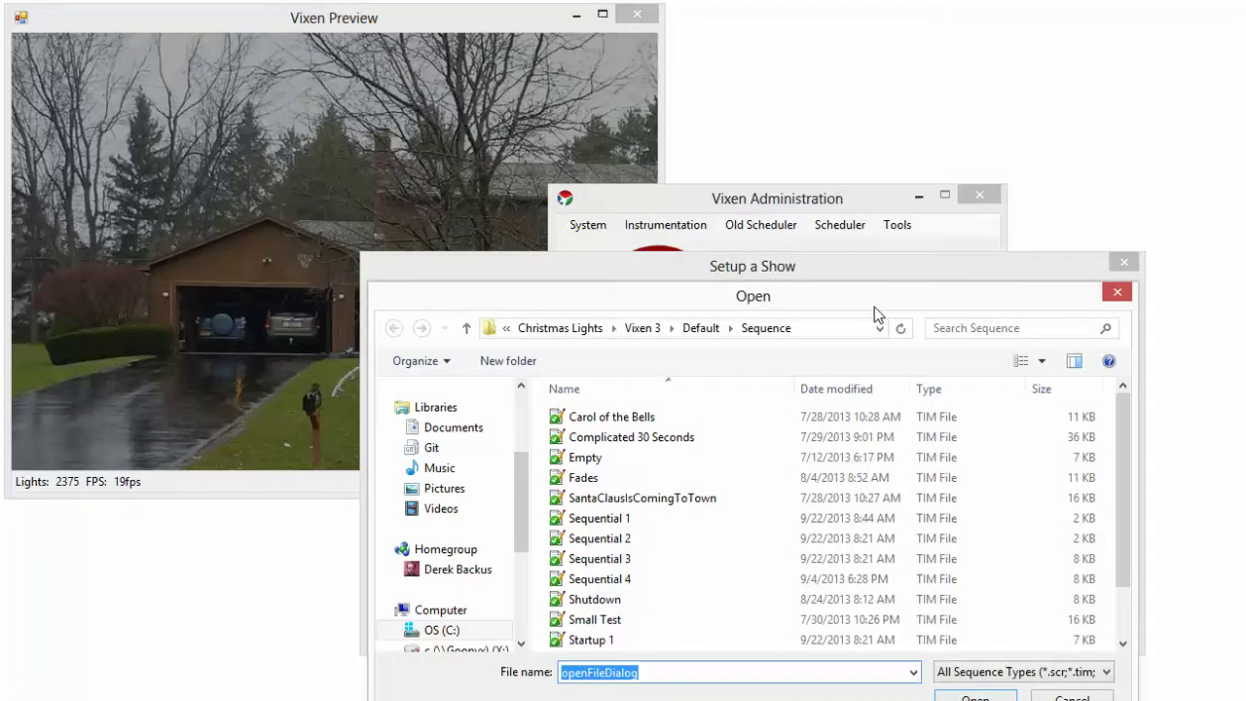
{"action": "left_click_drag", "start_coordinate": [875, 307], "coordinate": [863, 249]}
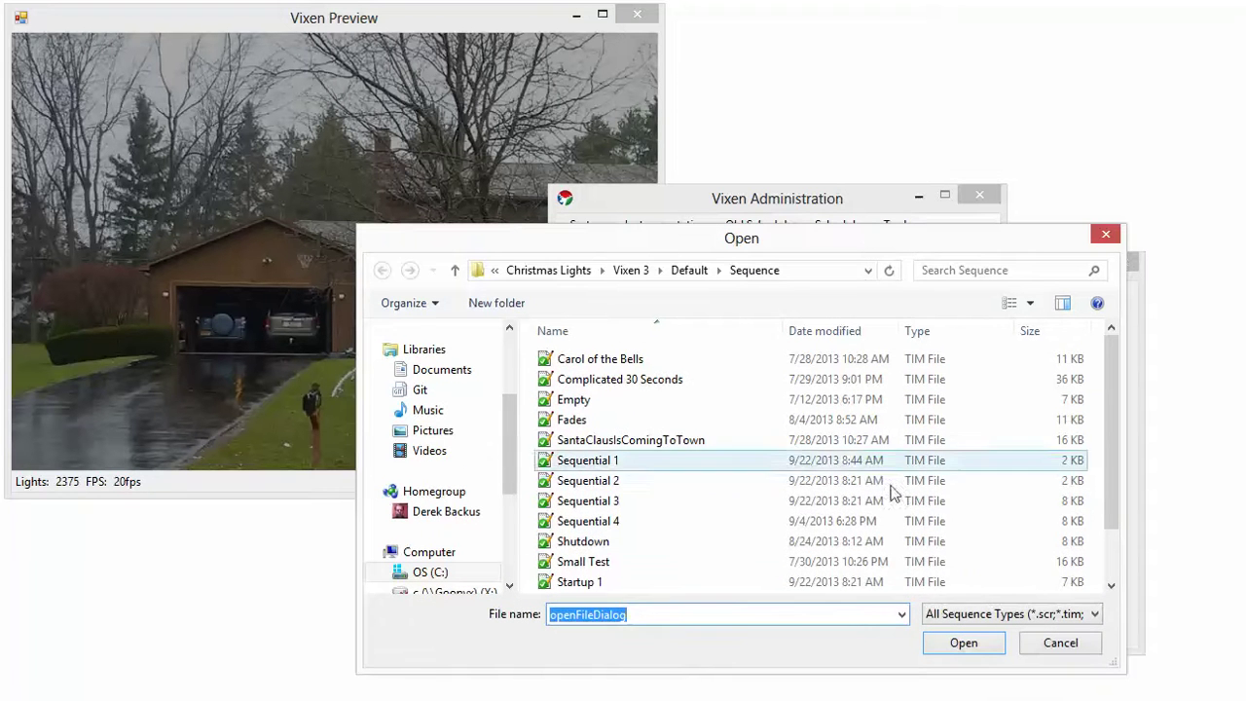
{"action": "left_click", "coordinate": [1111, 586]}
{"action": "left_click", "coordinate": [967, 584]}
{"action": "left_click", "coordinate": [982, 643]}
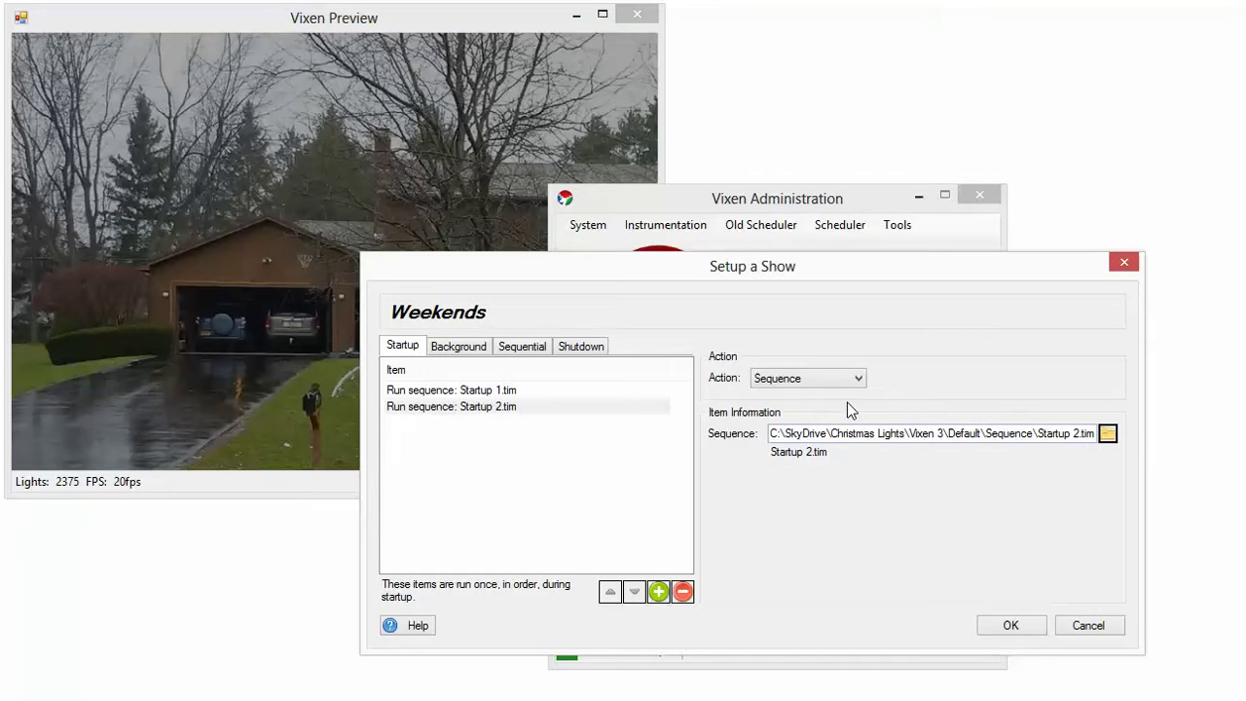
Step: Add a Background item that runs Welcome Sign.tim
{"action": "left_click", "coordinate": [471, 353]}
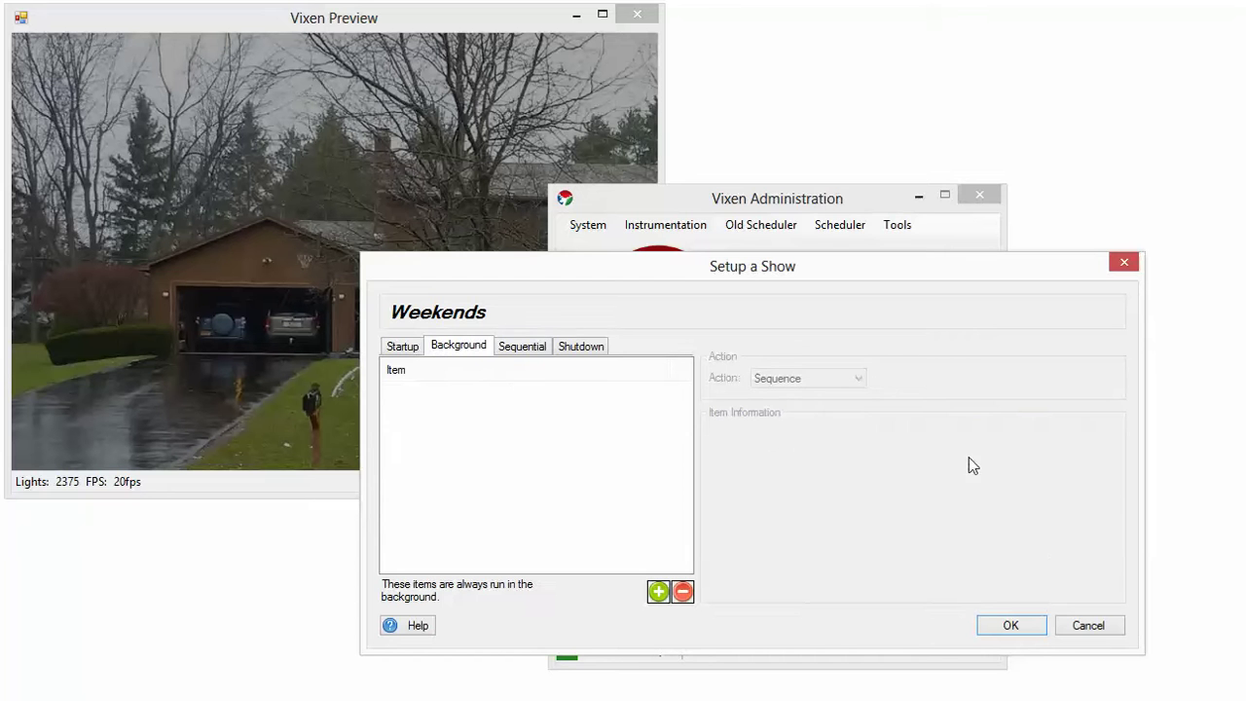
{"action": "left_click", "coordinate": [658, 592]}
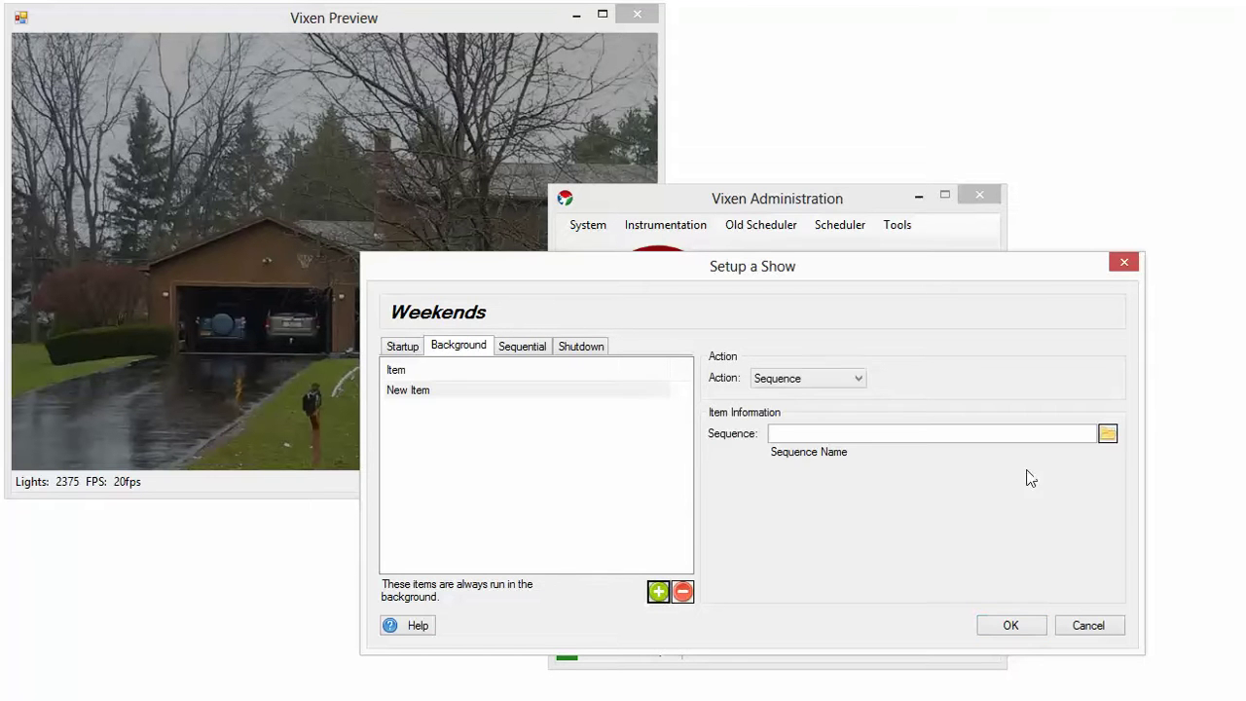
{"action": "left_click", "coordinate": [1107, 434]}
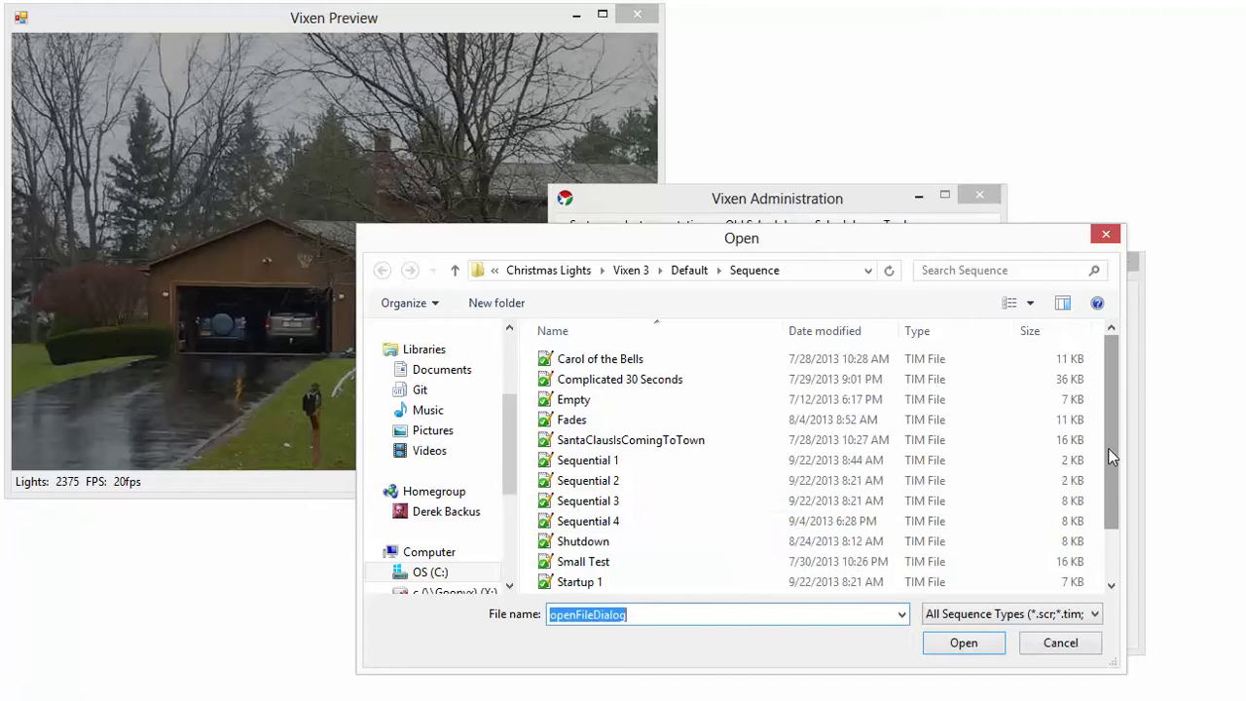
{"action": "left_click_drag", "start_coordinate": [1109, 454], "coordinate": [1111, 520]}
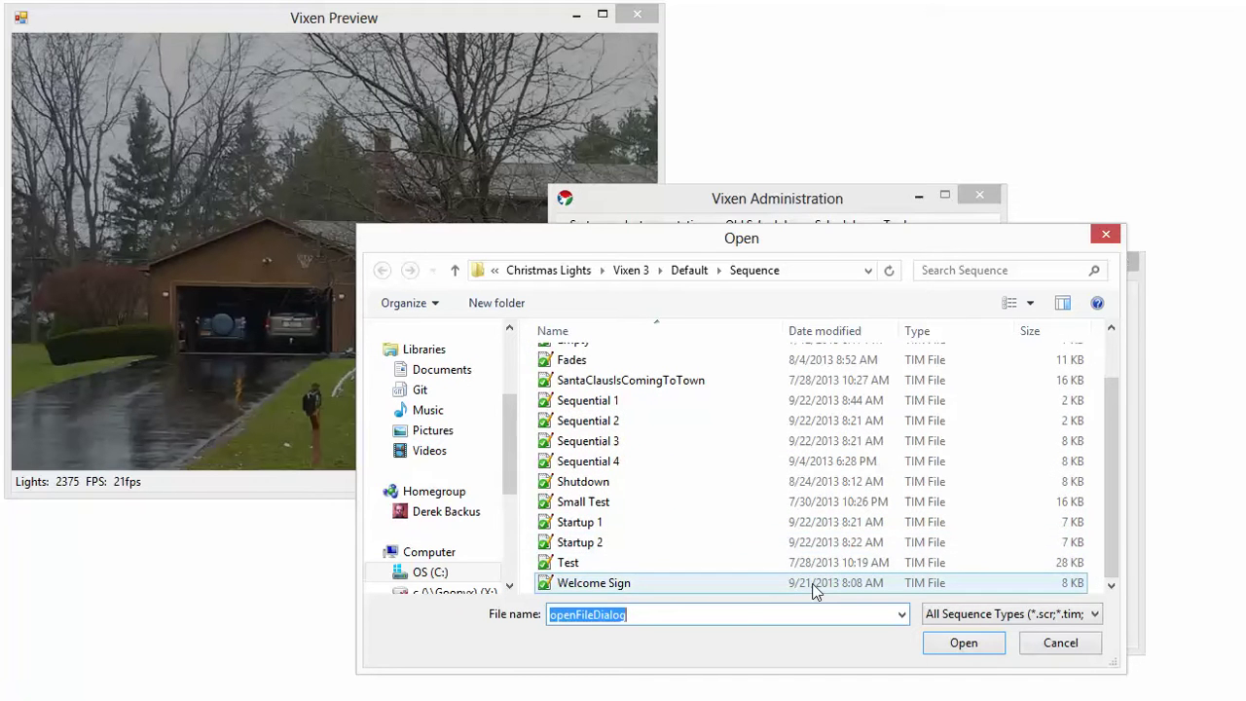
{"action": "left_click", "coordinate": [816, 585]}
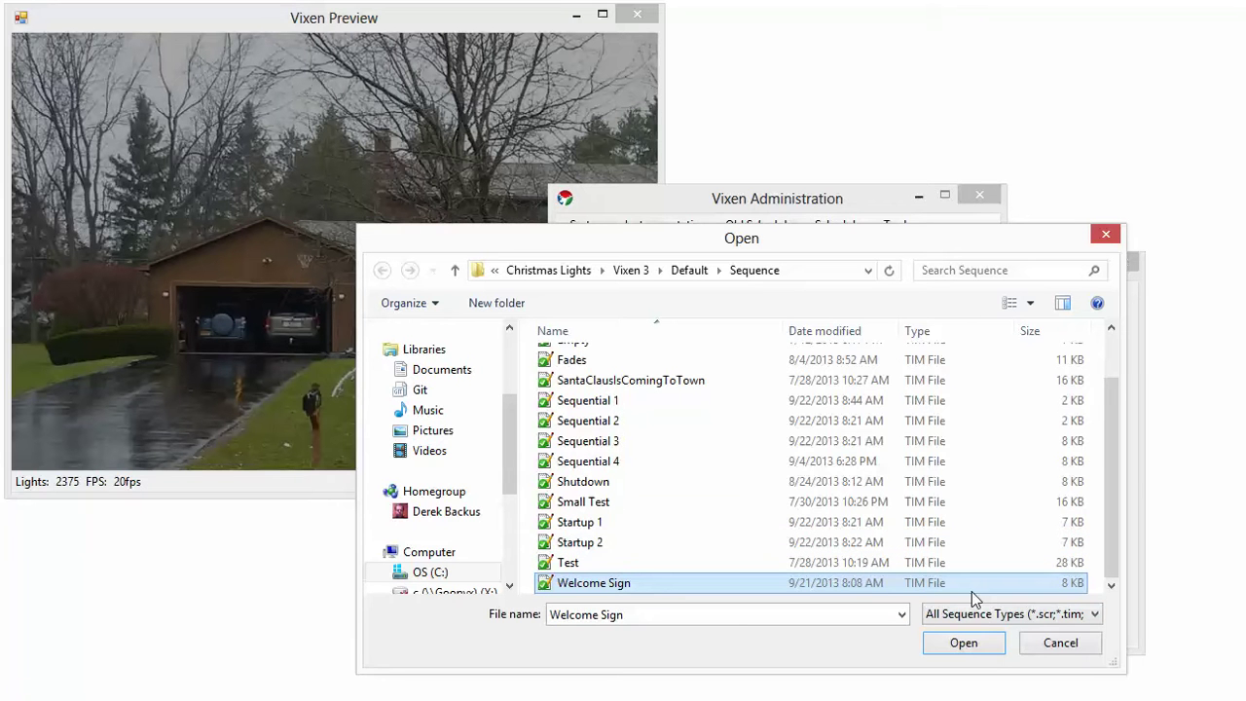
{"action": "left_click", "coordinate": [967, 646]}
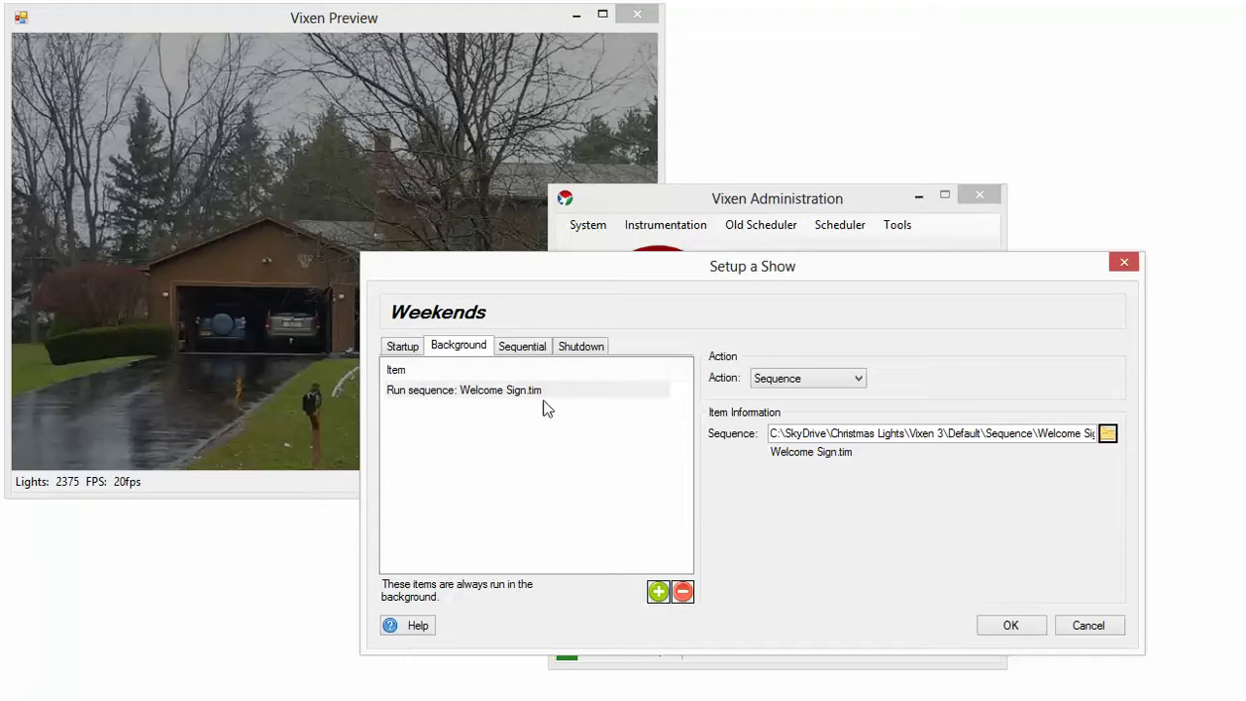
Step: Add Sequential 1.tim and Sequential 2.tim as sequential items
{"action": "left_click", "coordinate": [530, 352]}
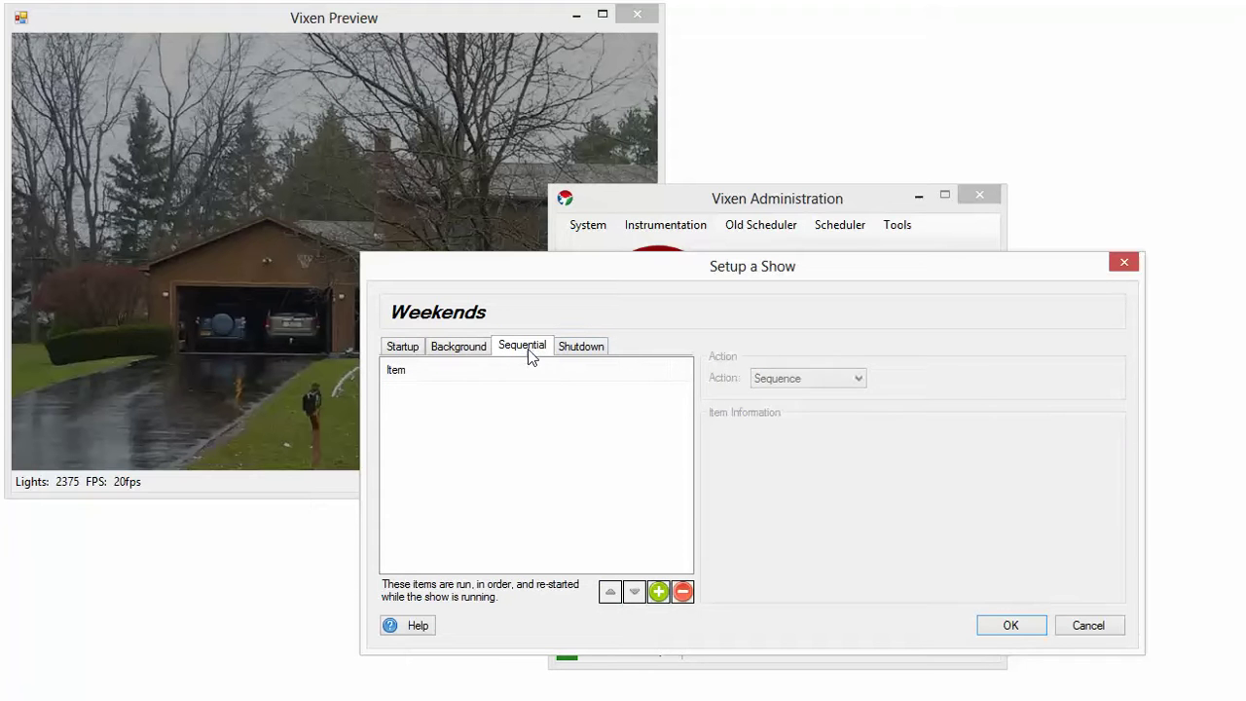
{"action": "left_click", "coordinate": [659, 592]}
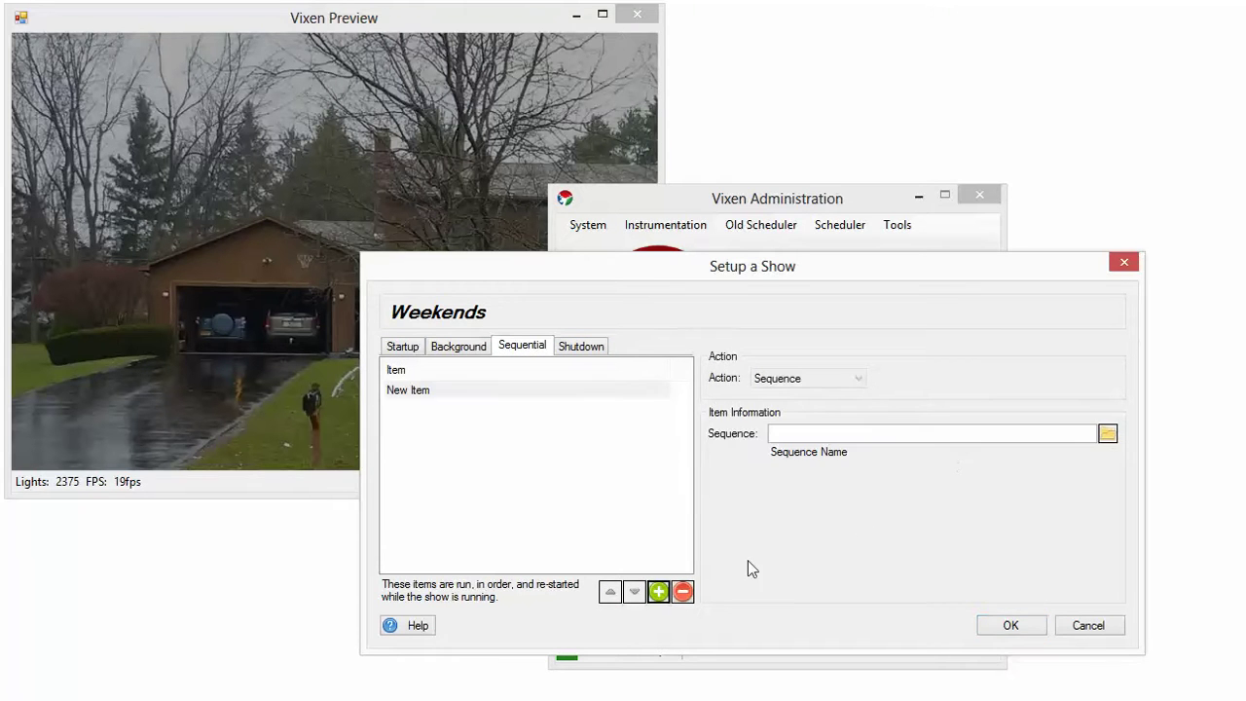
{"action": "left_click", "coordinate": [1108, 434]}
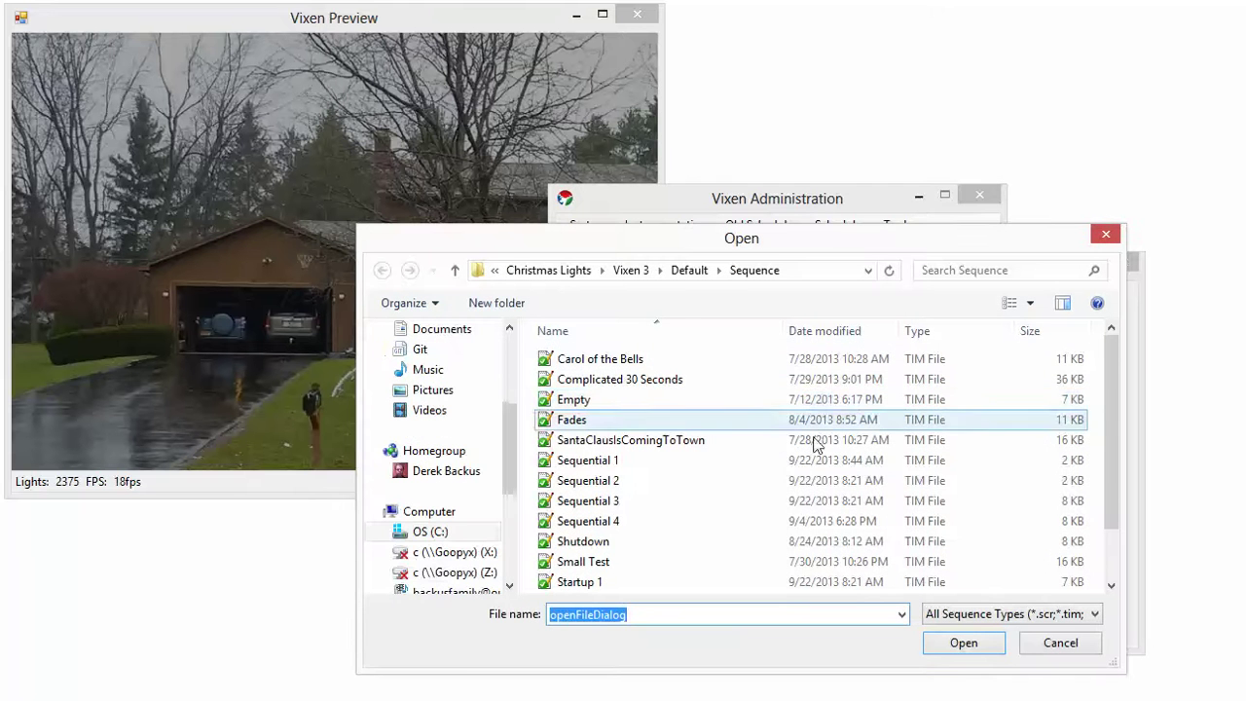
{"action": "double_click", "coordinate": [706, 463]}
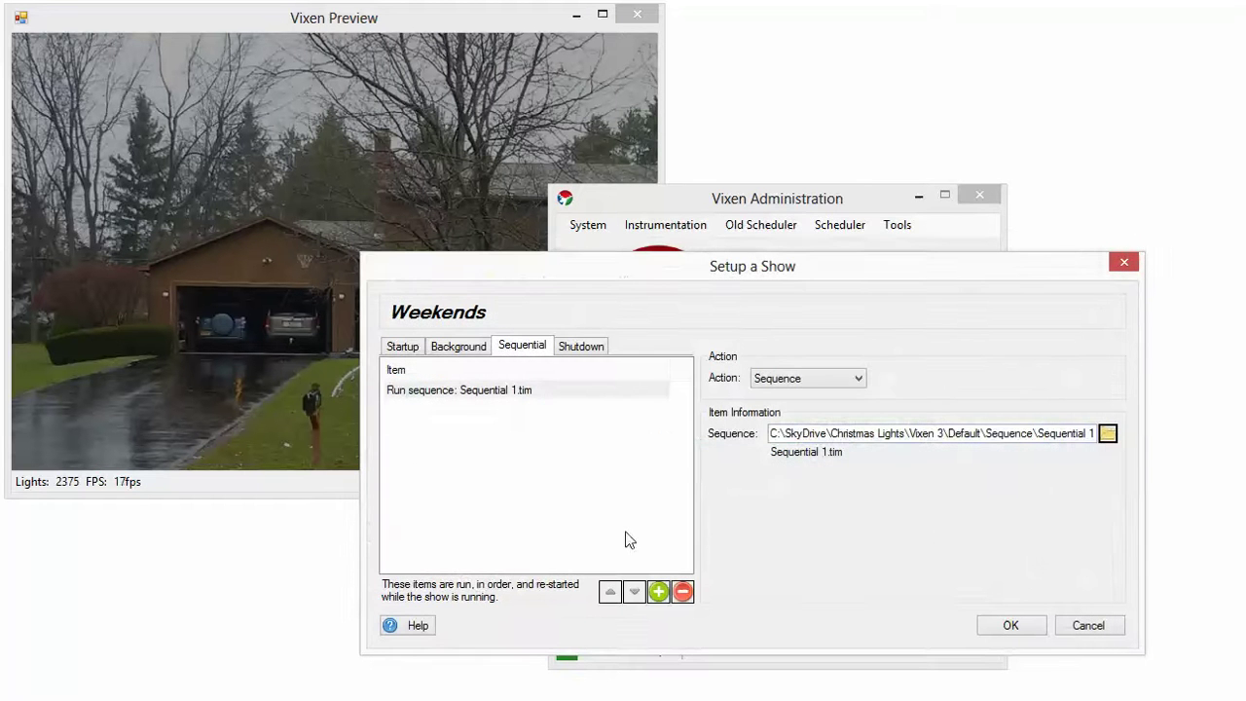
{"action": "left_click", "coordinate": [659, 592]}
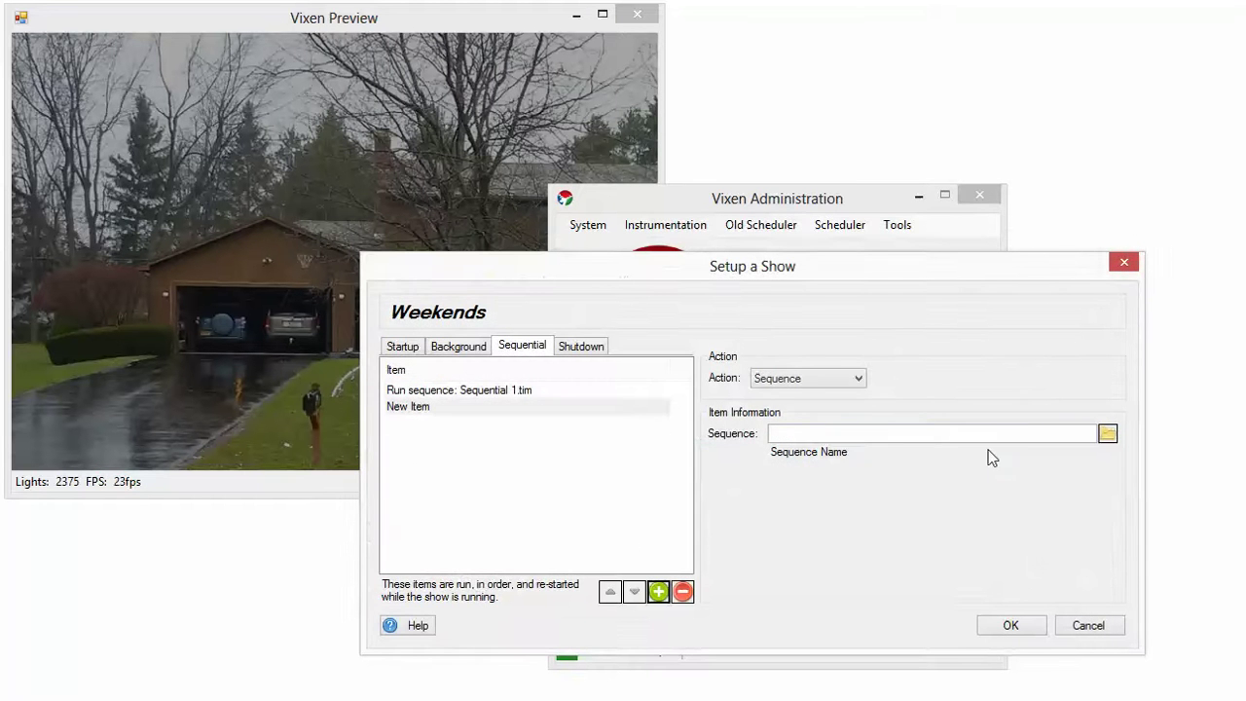
{"action": "left_click", "coordinate": [1107, 434]}
{"action": "double_click", "coordinate": [642, 481]}
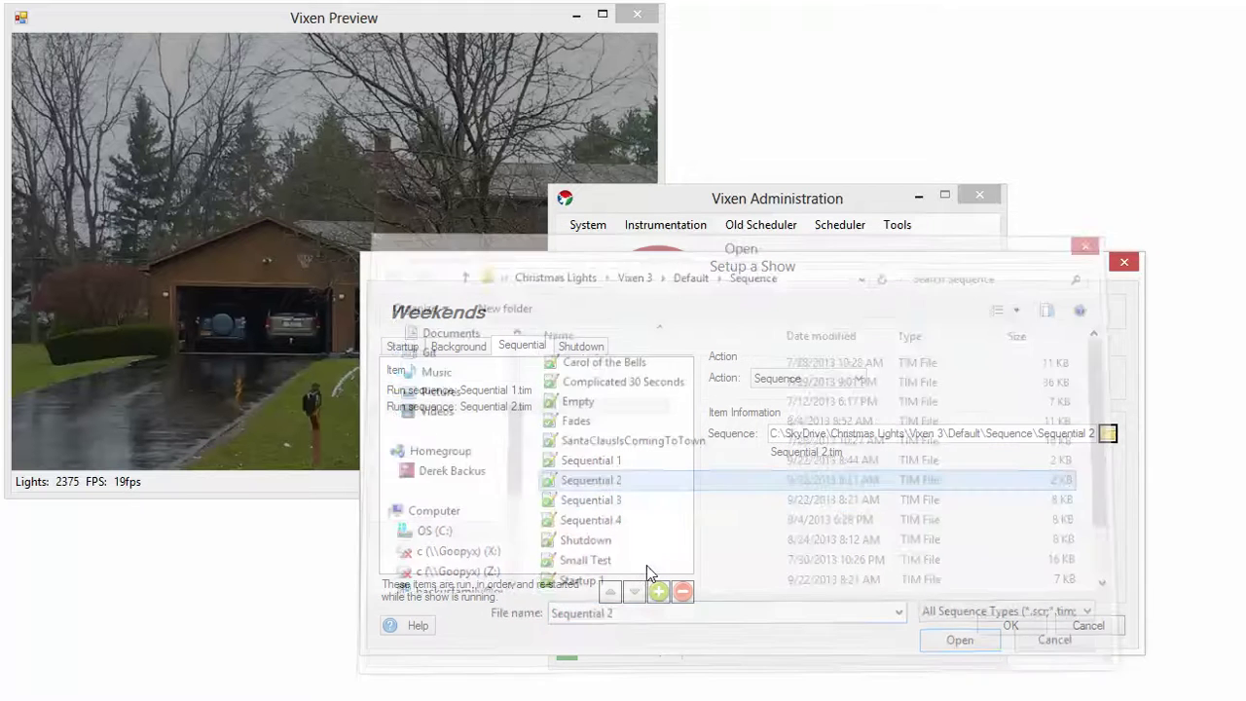
Step: Add Sequential 3.tim and Sequential 4.tim to the end of the sequential list
{"action": "left_click", "coordinate": [659, 592]}
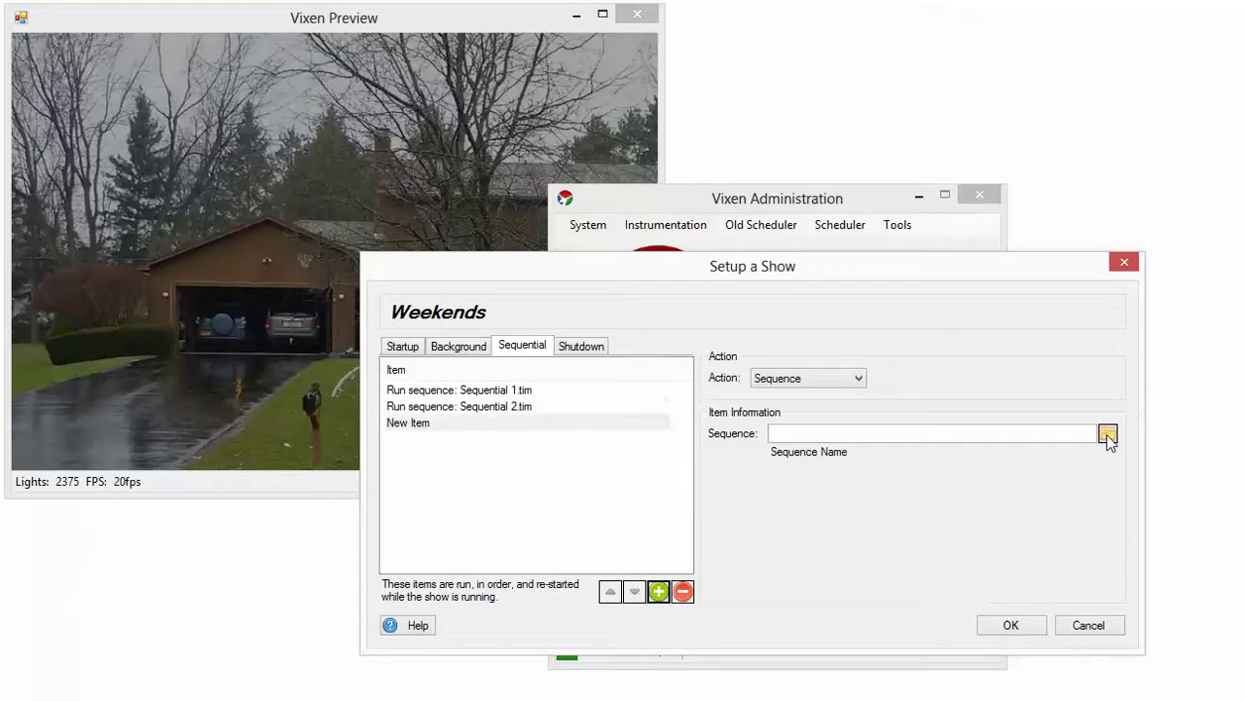
{"action": "left_click", "coordinate": [1108, 434]}
{"action": "double_click", "coordinate": [671, 501]}
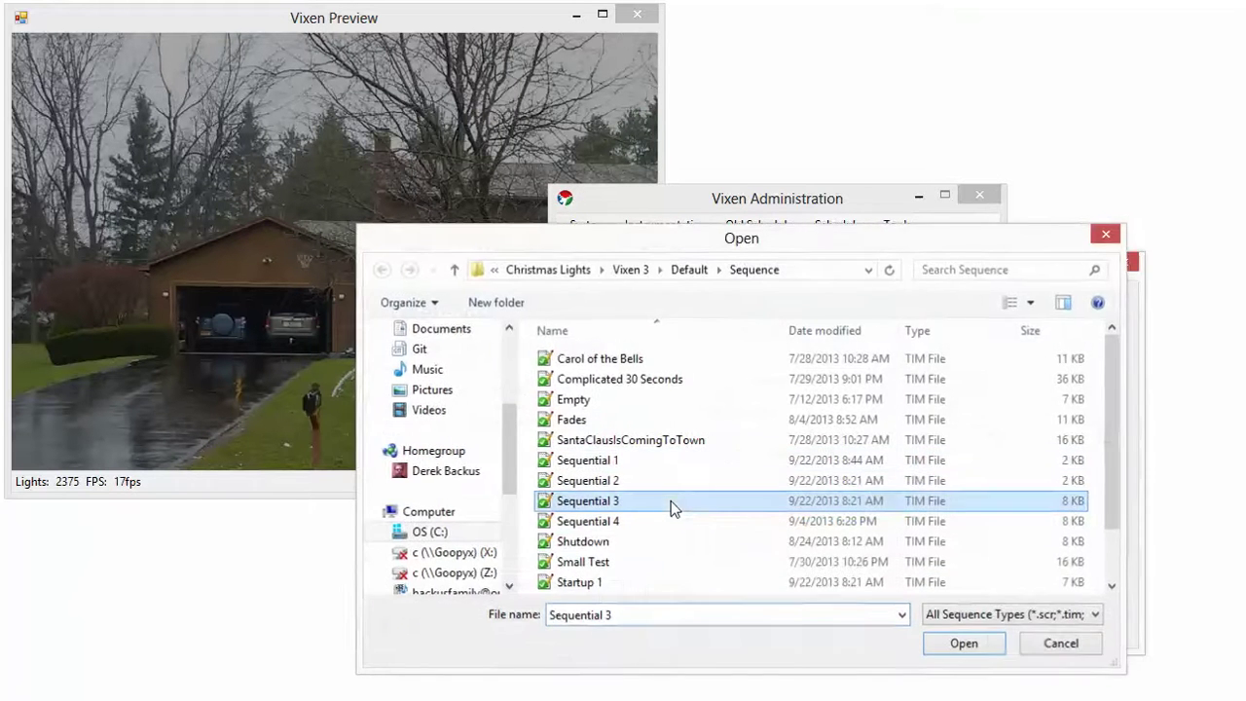
{"action": "left_click", "coordinate": [659, 592]}
{"action": "left_click", "coordinate": [1108, 434]}
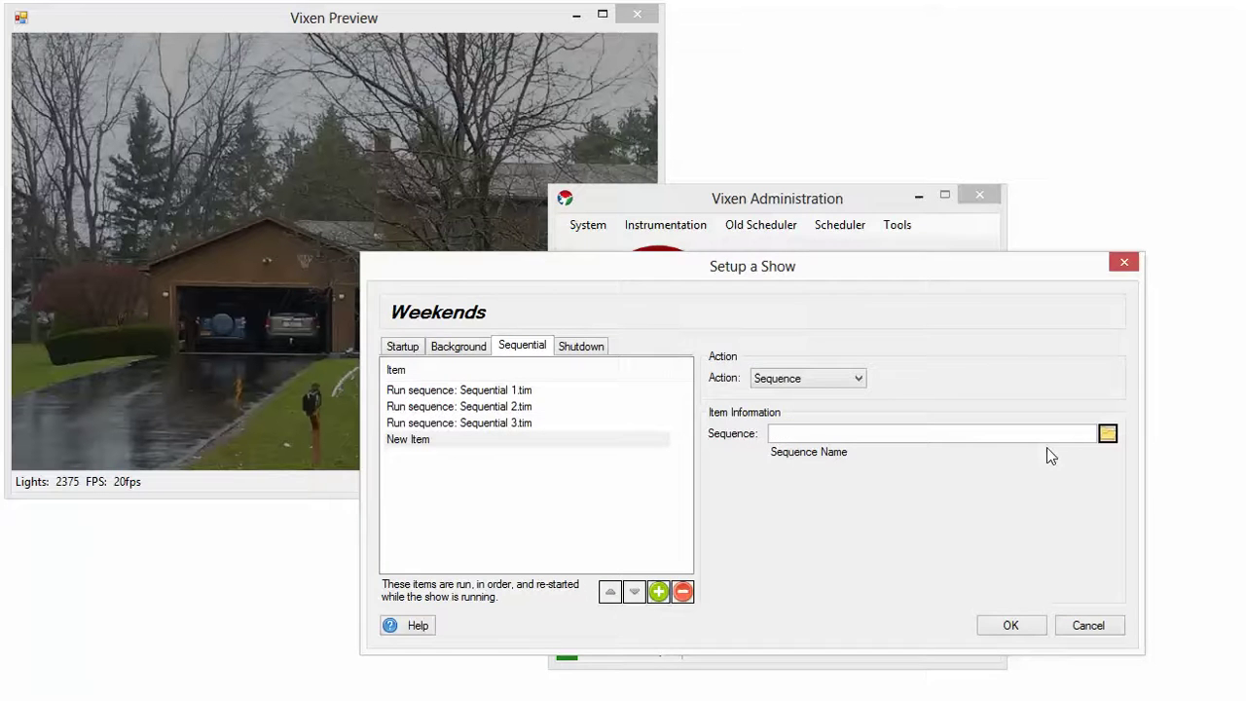
{"action": "double_click", "coordinate": [623, 520]}
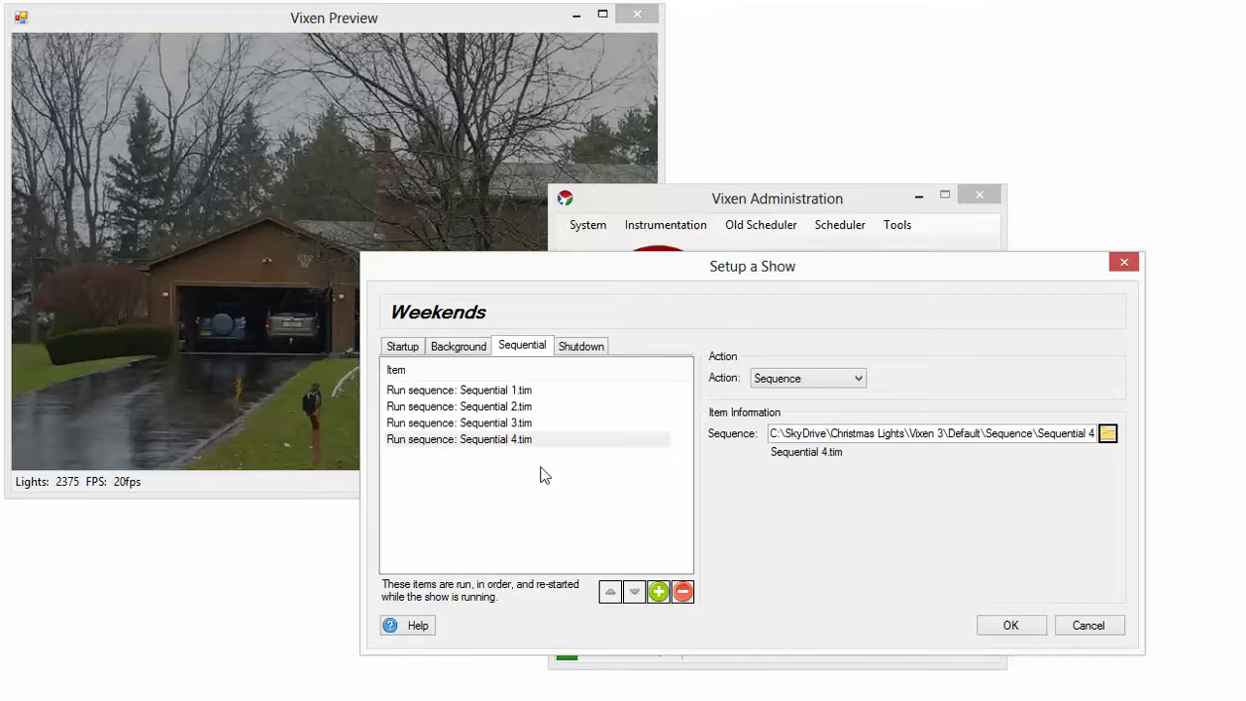
Step: Move Sequential 4.tim up two places, then back to the end of the order
{"action": "left_click", "coordinate": [516, 446]}
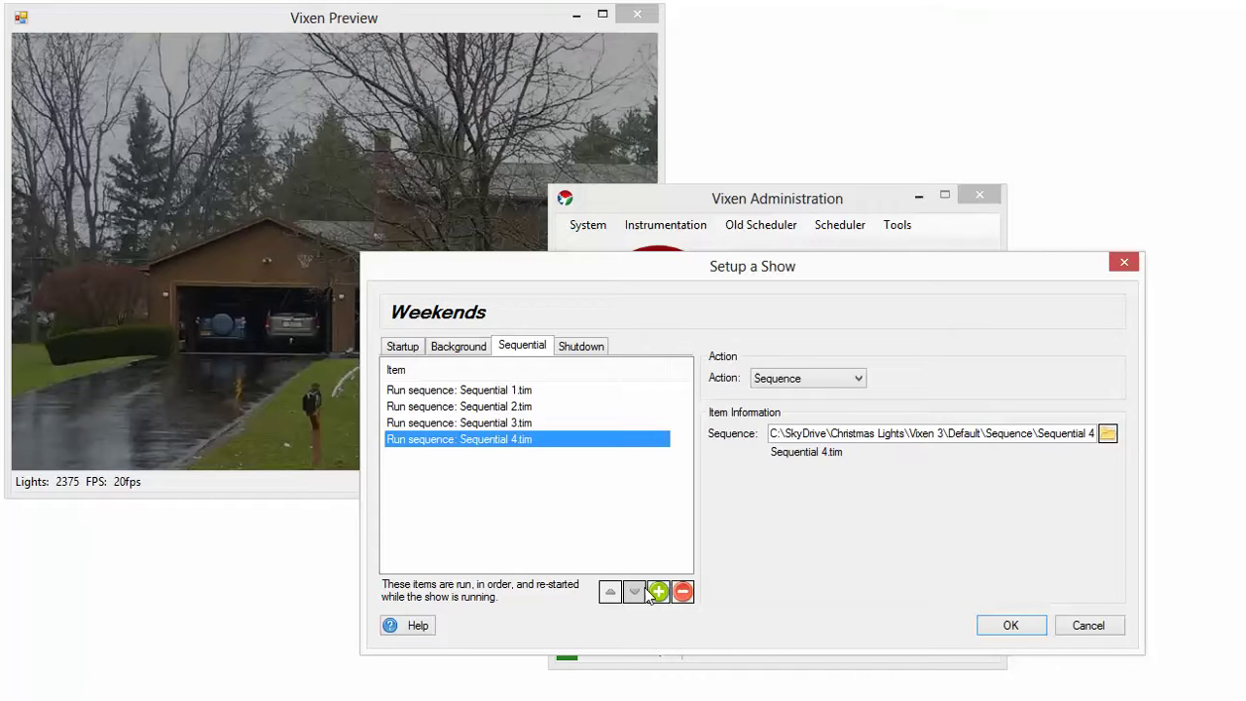
{"action": "left_click", "coordinate": [610, 593]}
{"action": "left_click", "coordinate": [611, 593]}
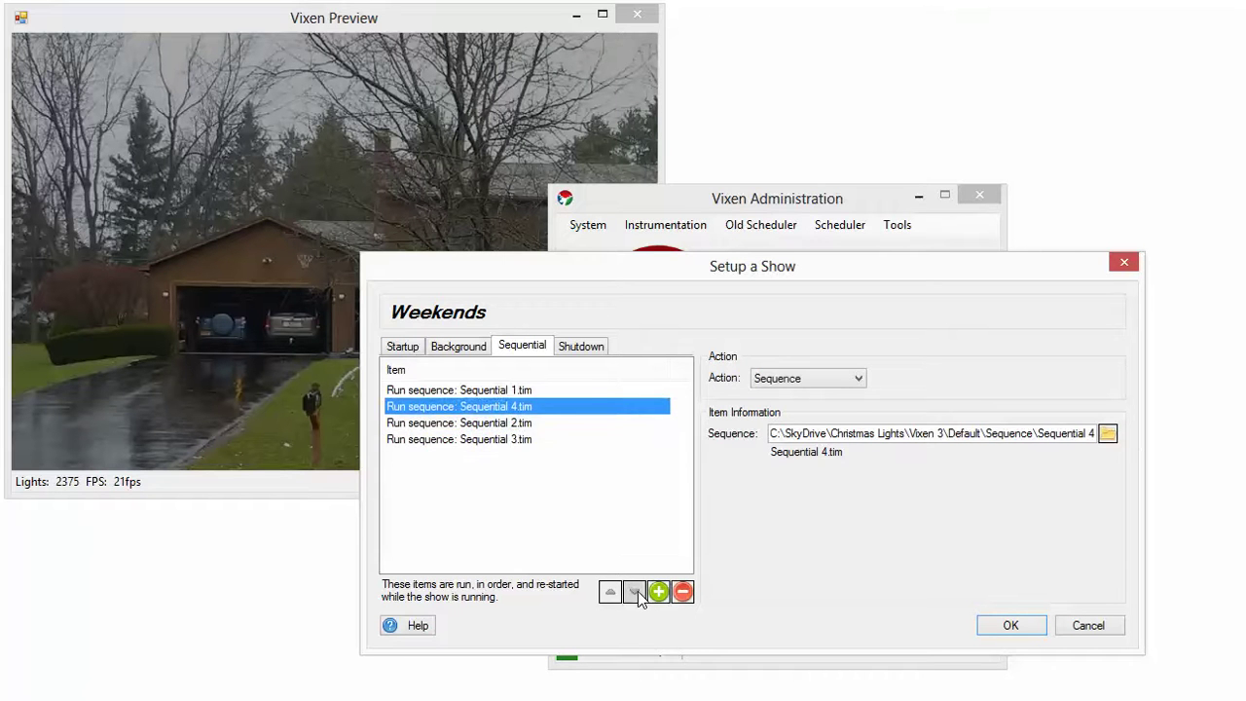
{"action": "left_click", "coordinate": [635, 592]}
{"action": "left_click", "coordinate": [635, 592]}
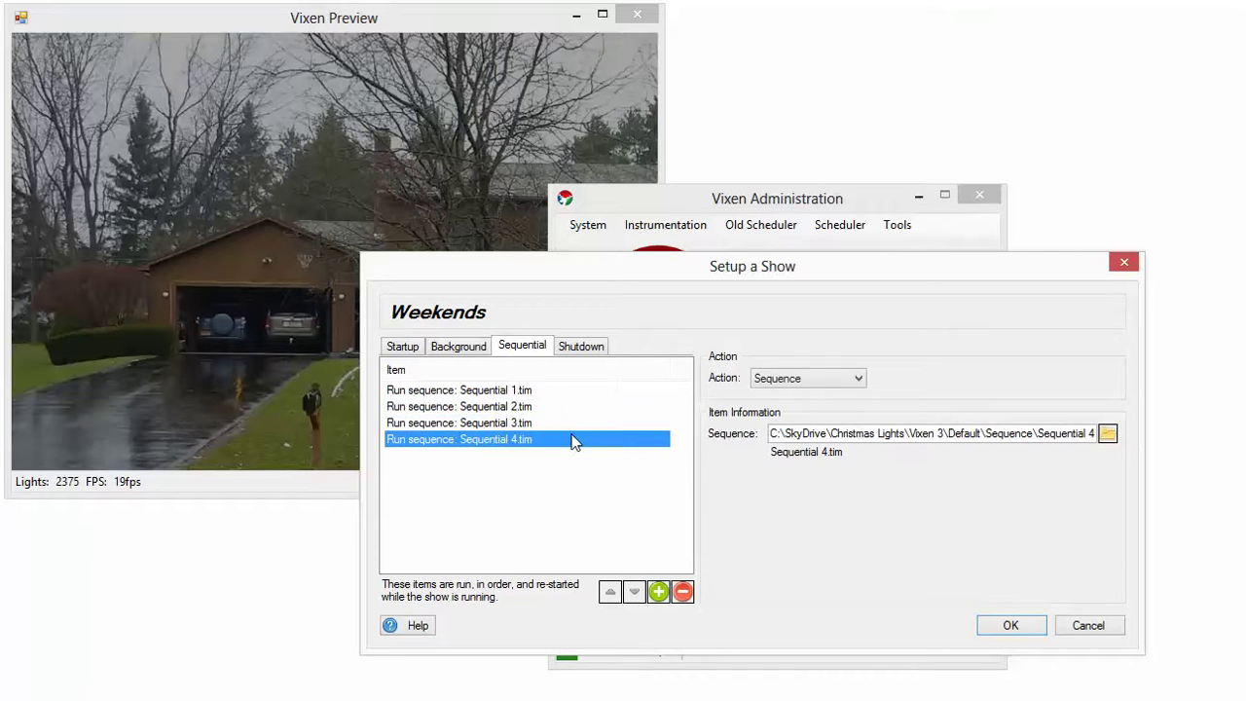
Step: Add a Shutdown item that runs Shutdown.tim
{"action": "left_click", "coordinate": [591, 346]}
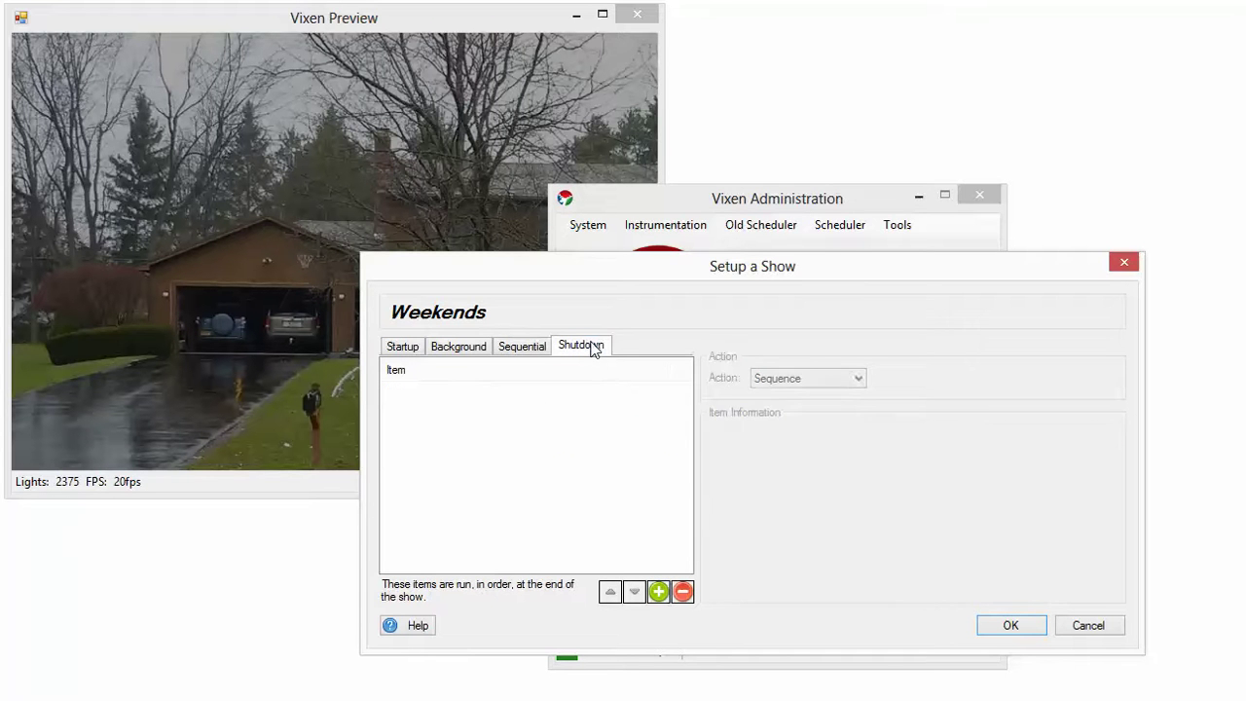
{"action": "left_click", "coordinate": [658, 592]}
{"action": "left_click", "coordinate": [1108, 433]}
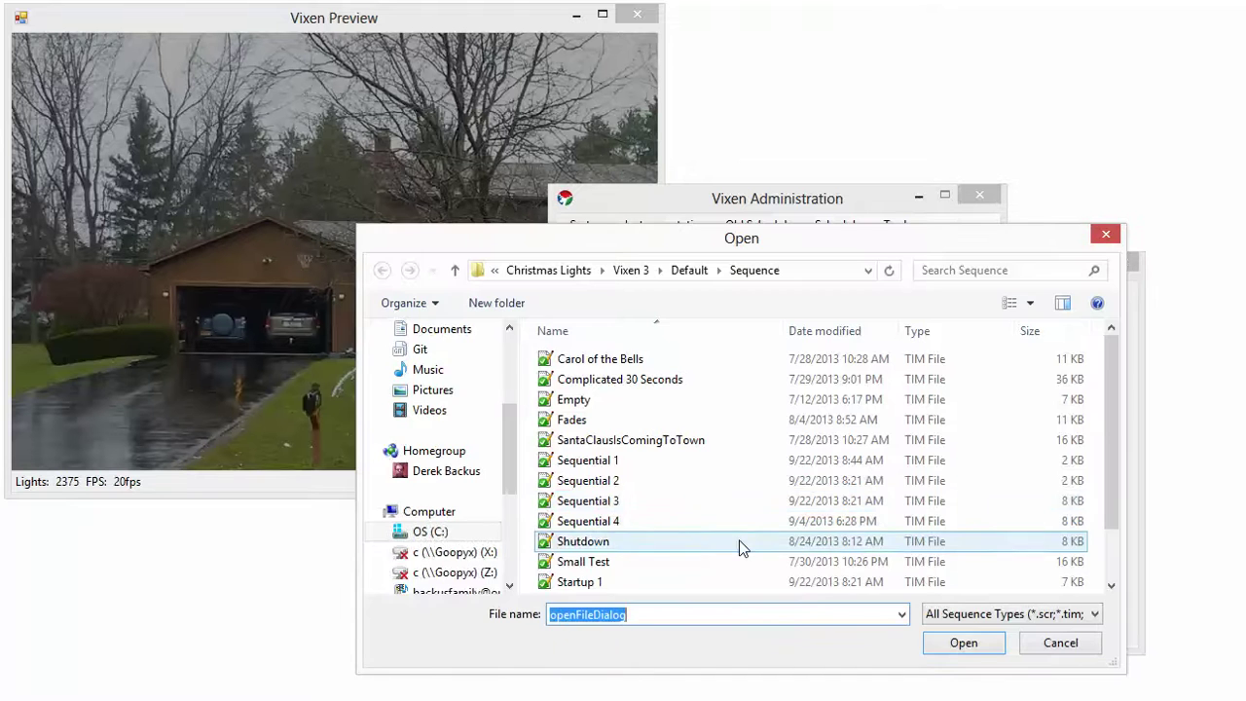
{"action": "double_click", "coordinate": [739, 541]}
Step: Review the Startup, Background, Sequential and Shutdown lists, then save the Weekends setup
{"action": "left_click", "coordinate": [404, 348]}
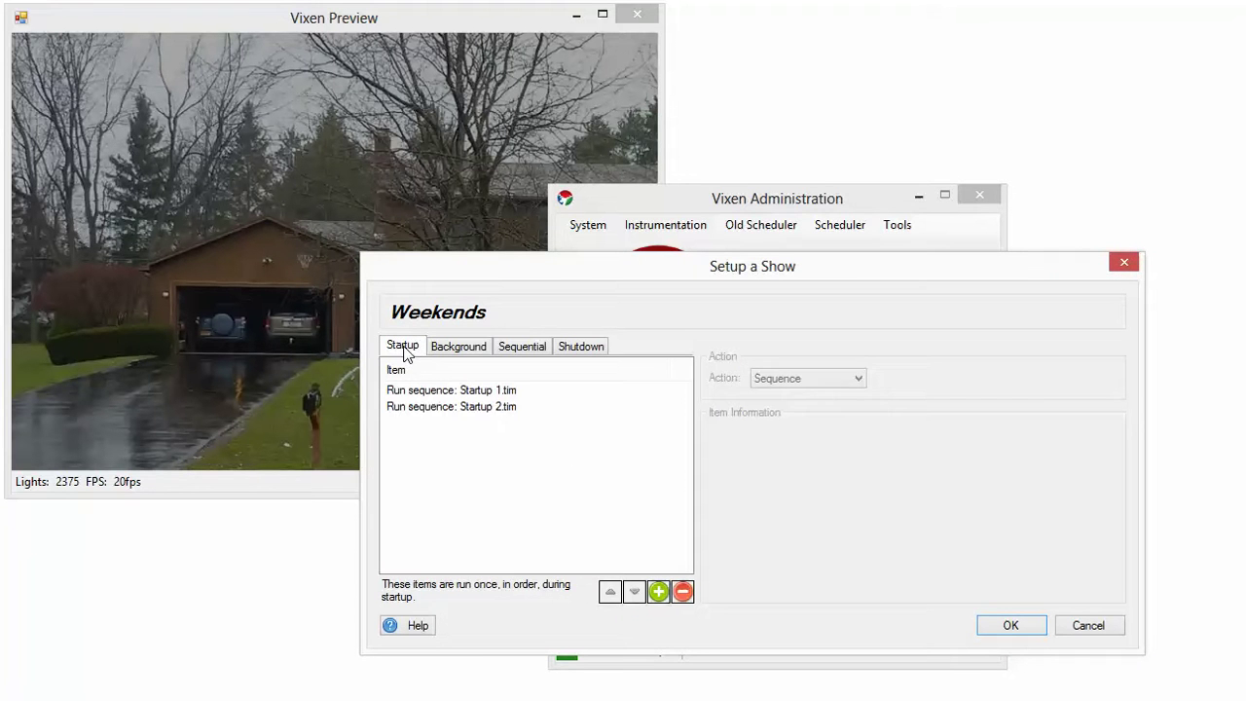
{"action": "left_click", "coordinate": [477, 353]}
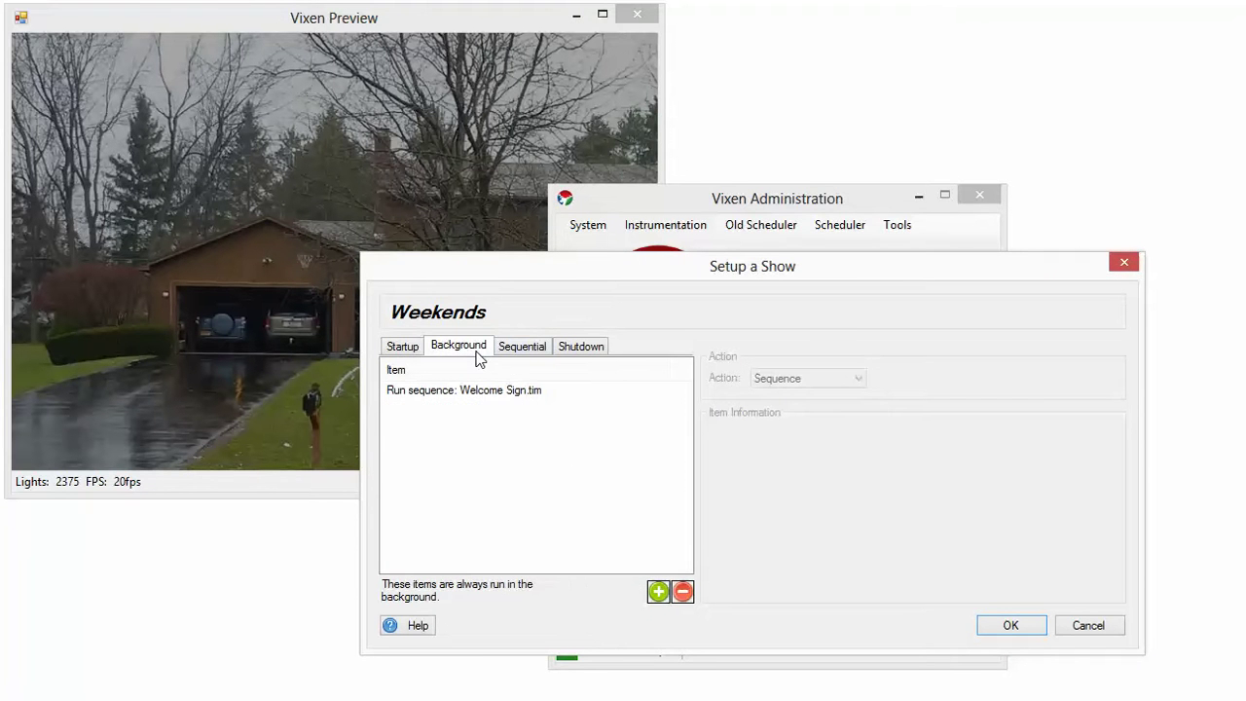
{"action": "left_click", "coordinate": [538, 349]}
{"action": "left_click", "coordinate": [590, 347]}
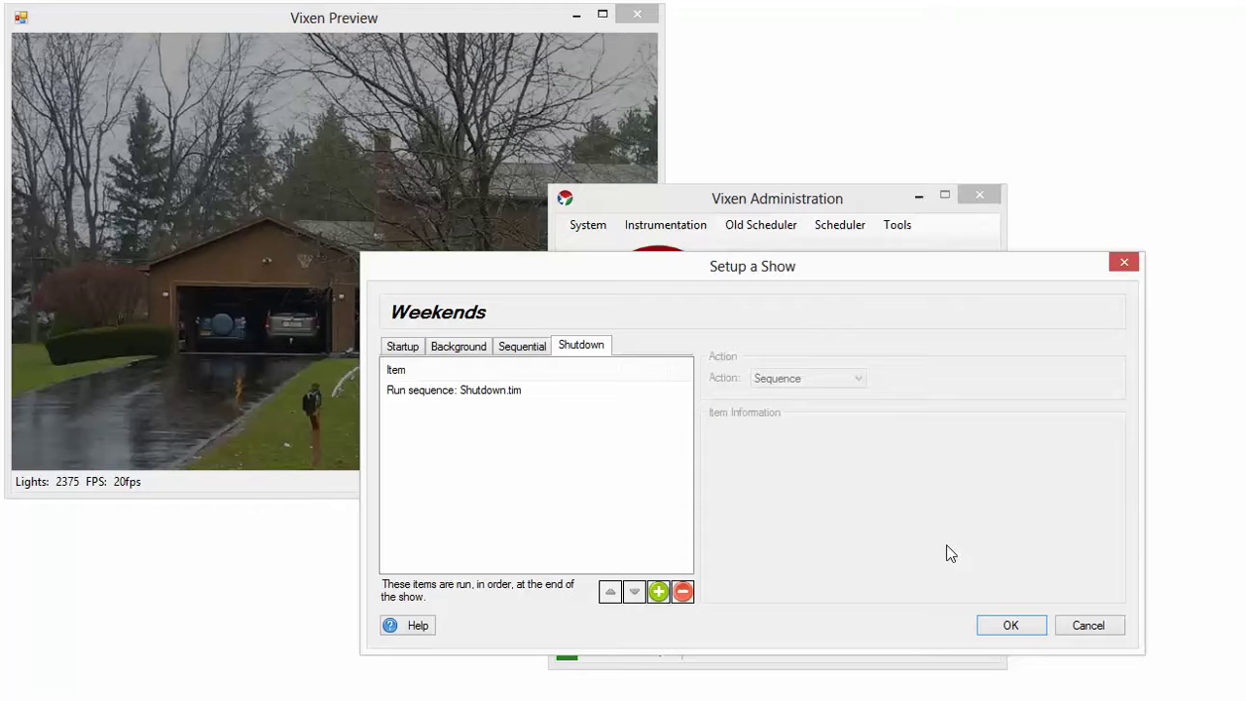
{"action": "left_click", "coordinate": [1020, 628]}
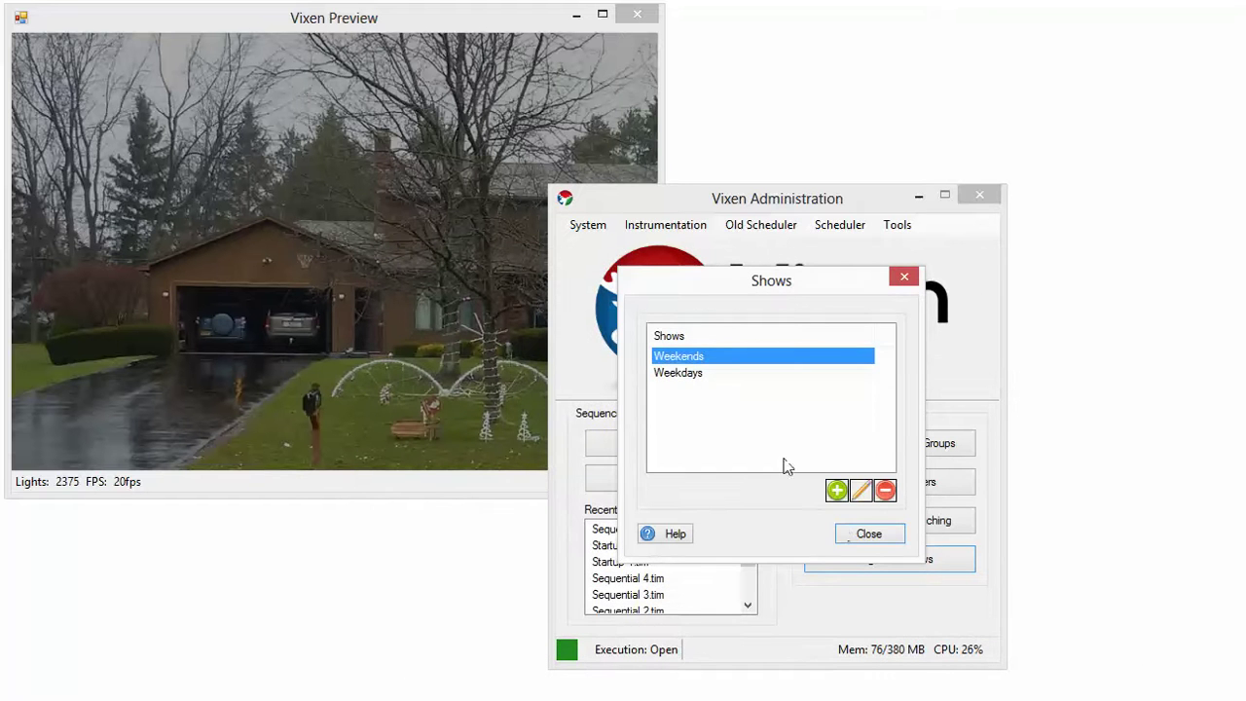
Step: Close the Shows list, open Create Schedule, and select the existing Weekdays schedule
{"action": "left_click", "coordinate": [888, 535]}
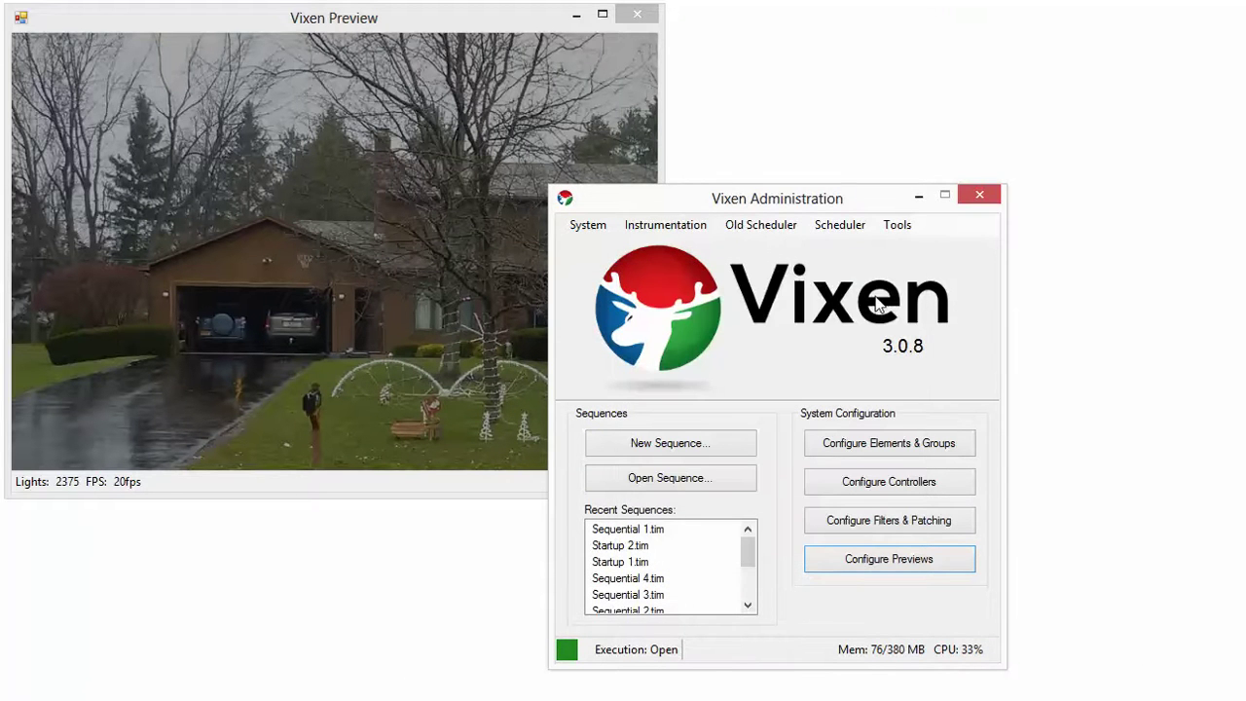
{"action": "left_click", "coordinate": [857, 227]}
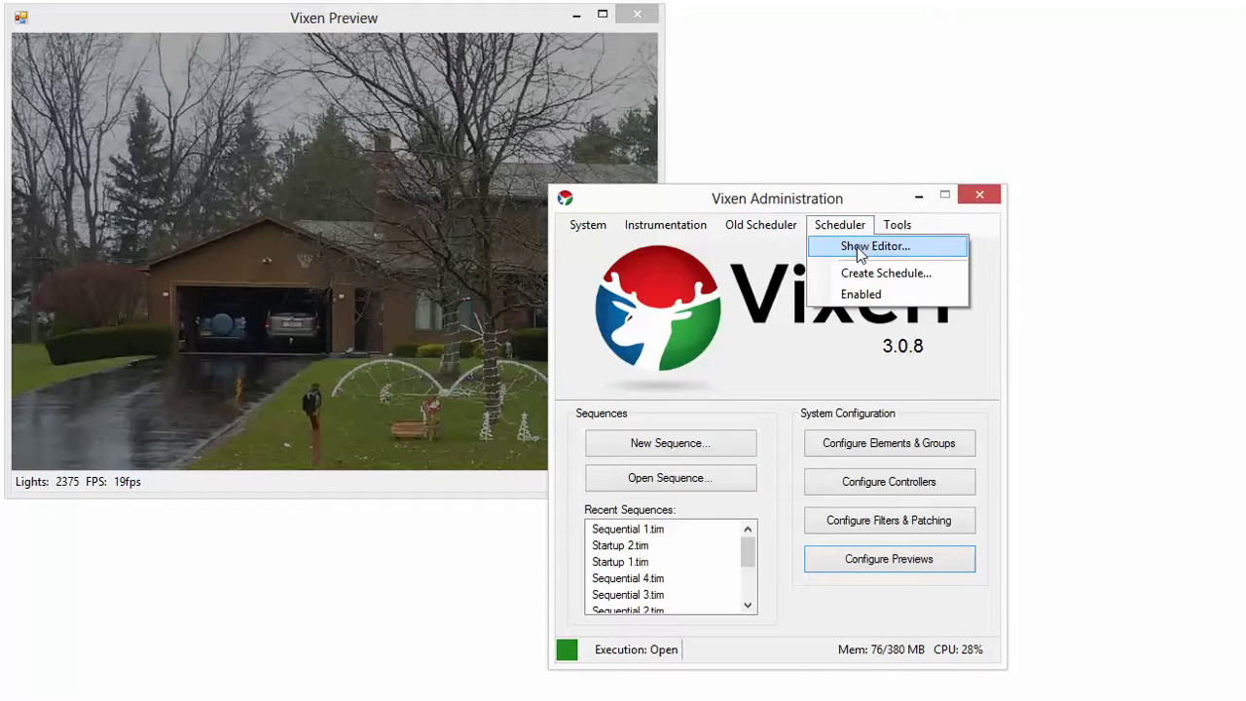
{"action": "left_click", "coordinate": [882, 273]}
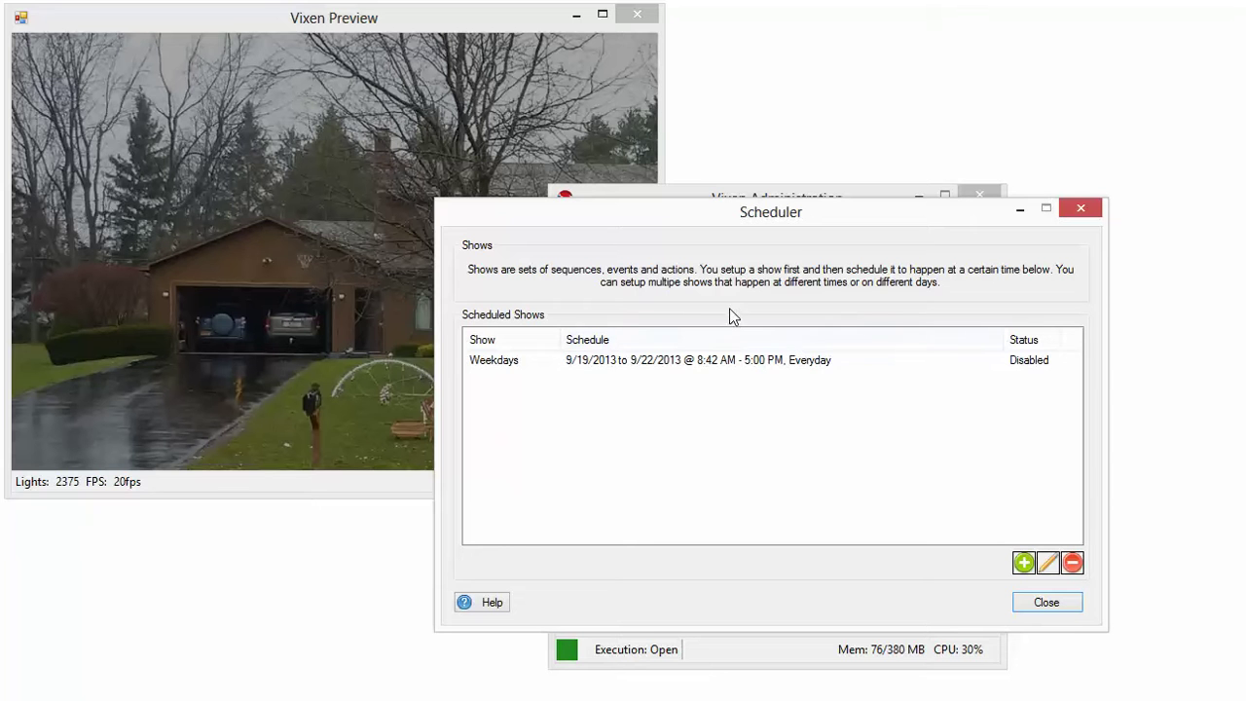
{"action": "left_click", "coordinate": [510, 363]}
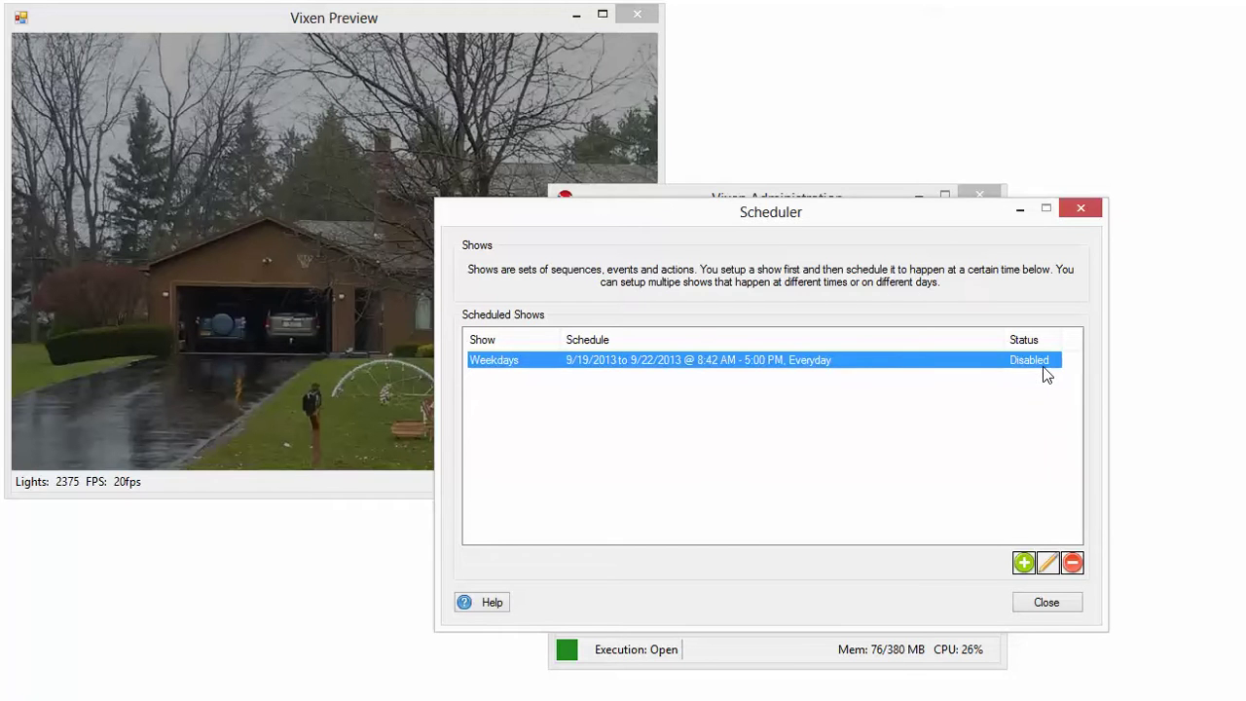
Step: Add a new schedule for the Weekends show and move the stop-date calendar to October 2013
{"action": "left_click", "coordinate": [1024, 564]}
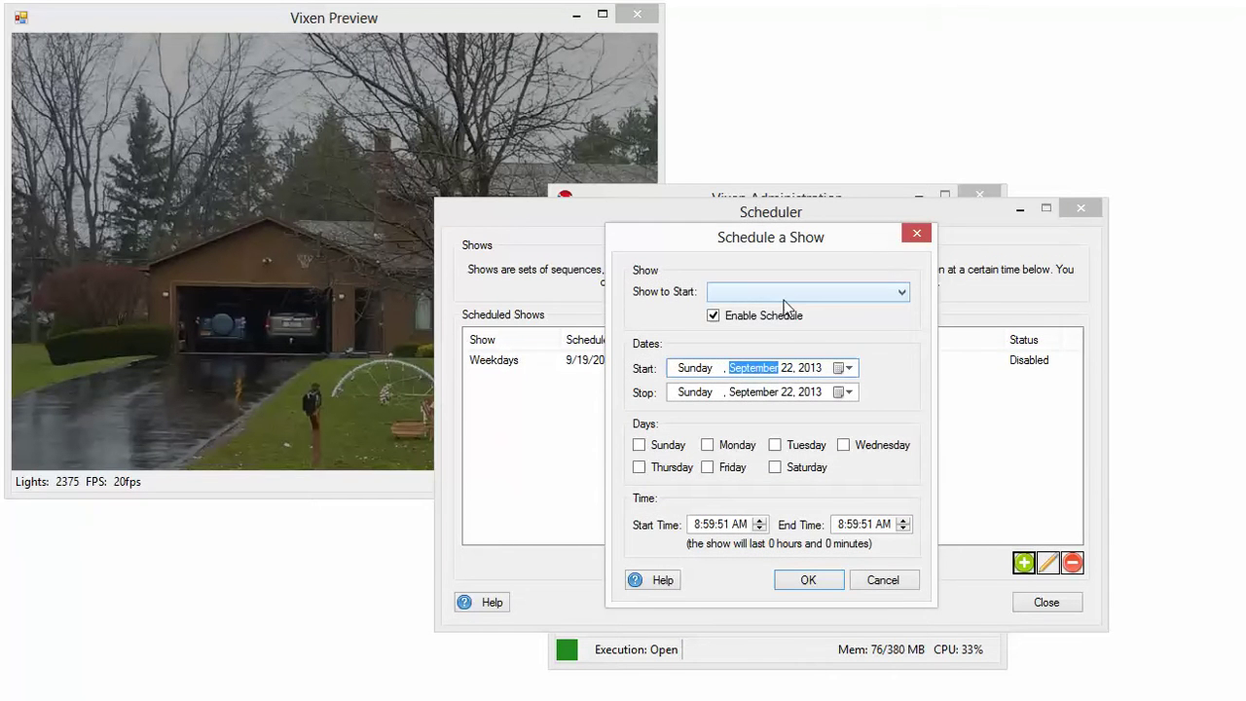
{"action": "left_click", "coordinate": [783, 295]}
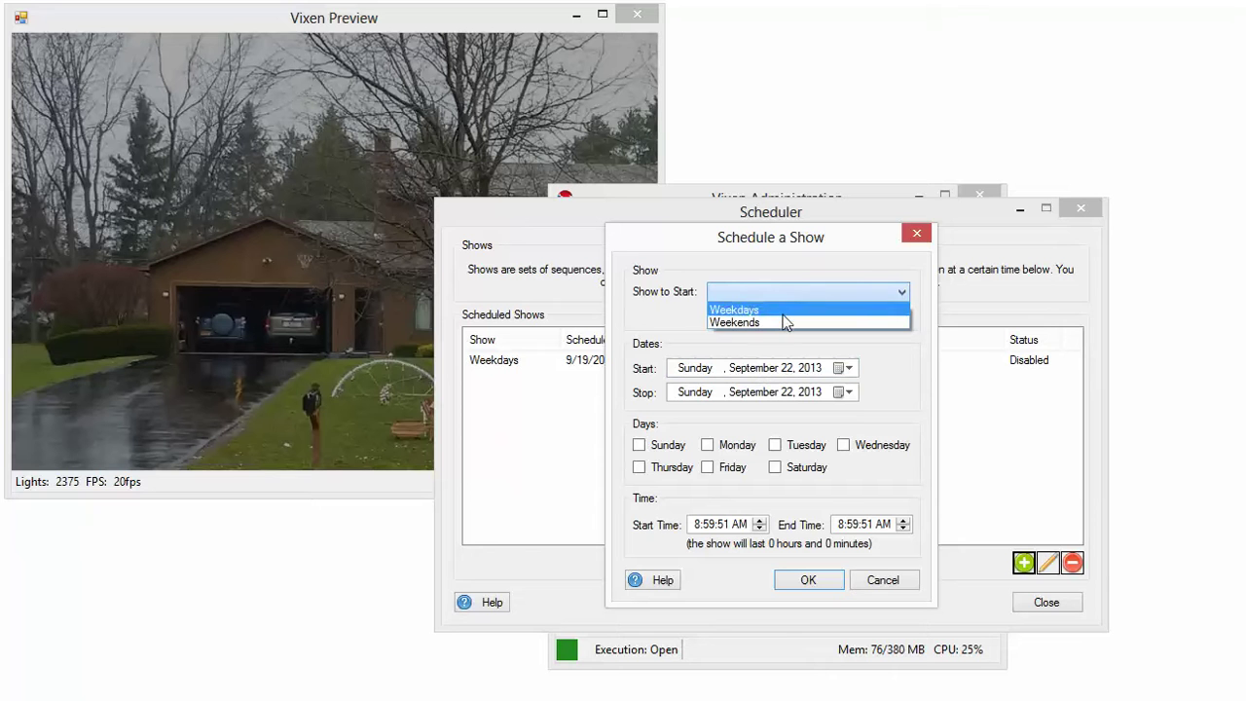
{"action": "left_click", "coordinate": [779, 323]}
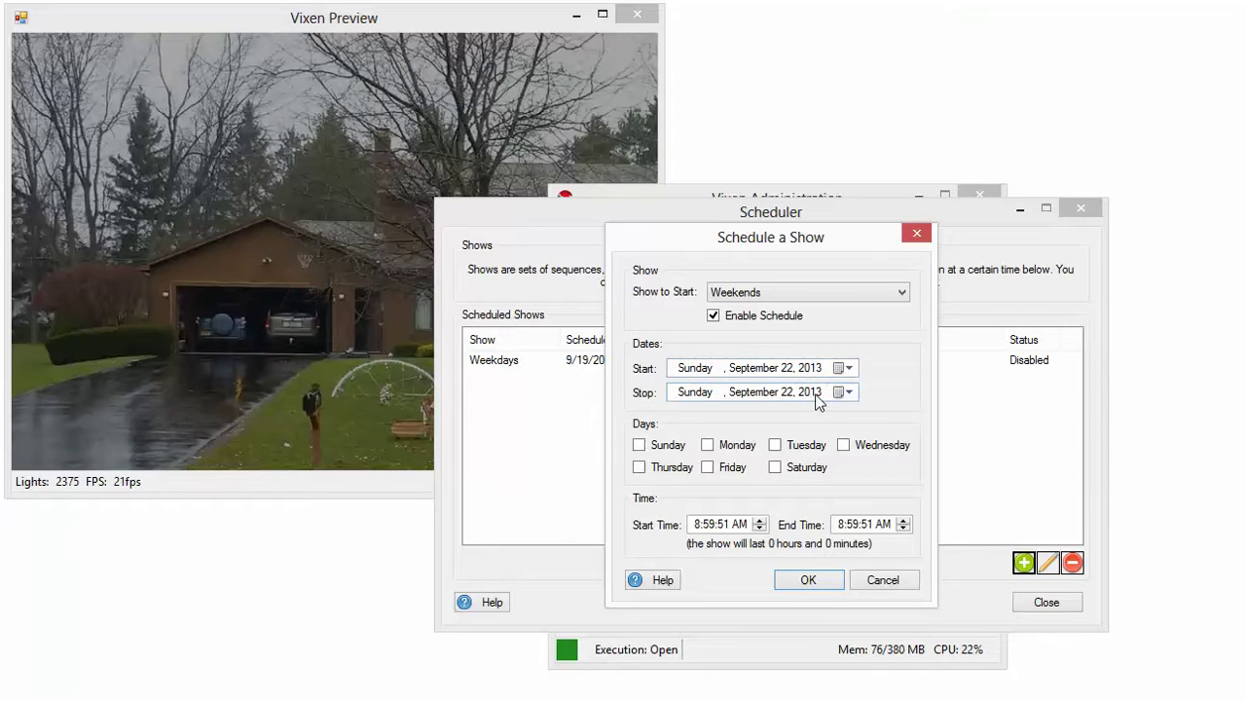
{"action": "left_click", "coordinate": [848, 394]}
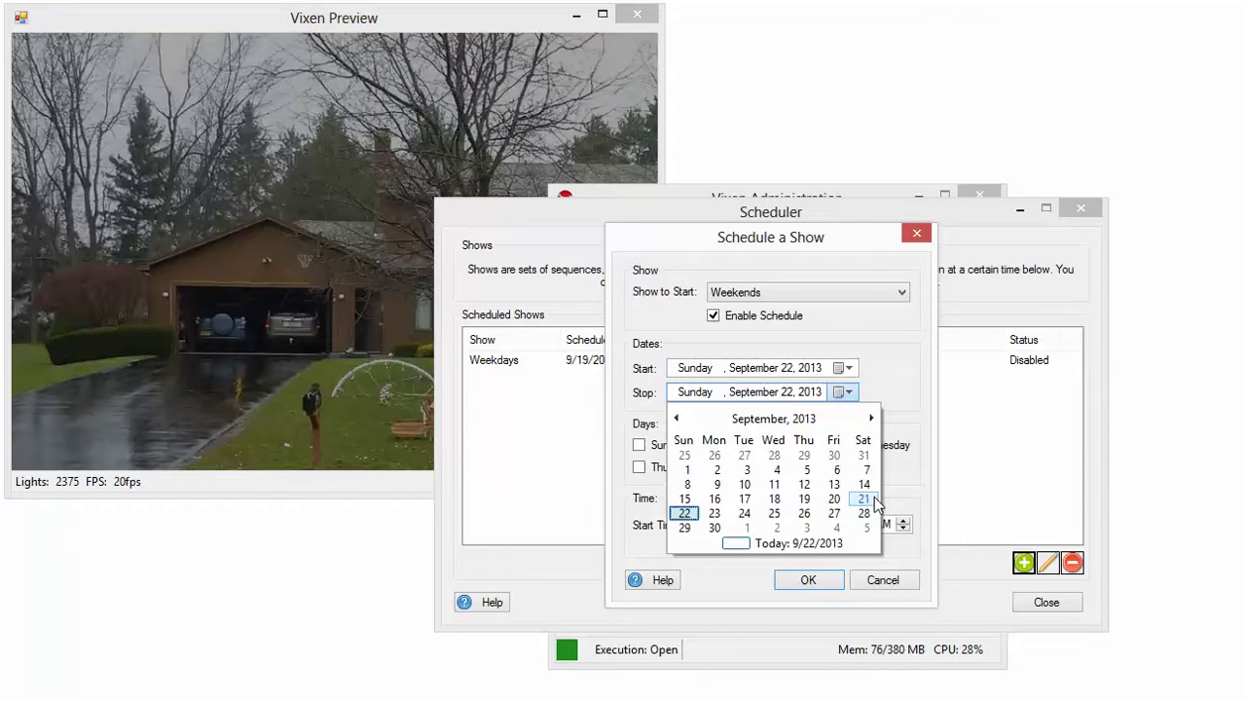
{"action": "left_click", "coordinate": [874, 417]}
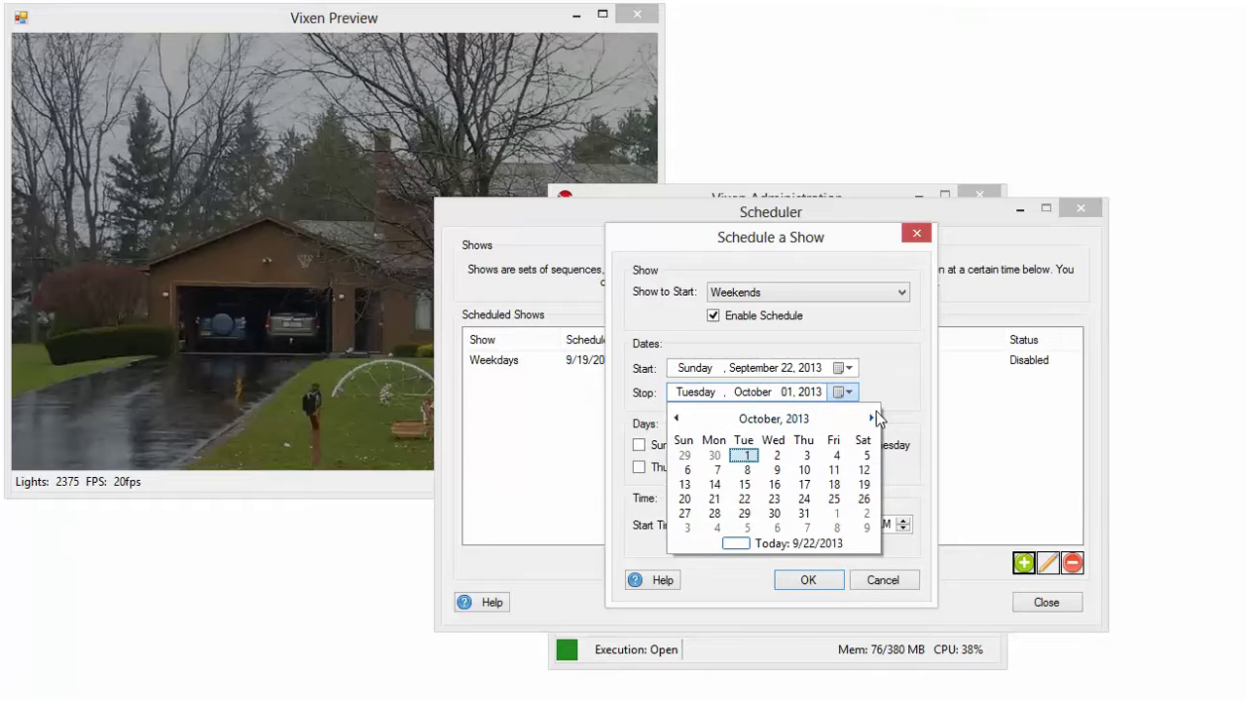
Step: Set the stop date to October 31, 2013 and select Sunday and Saturday
{"action": "left_click", "coordinate": [808, 519]}
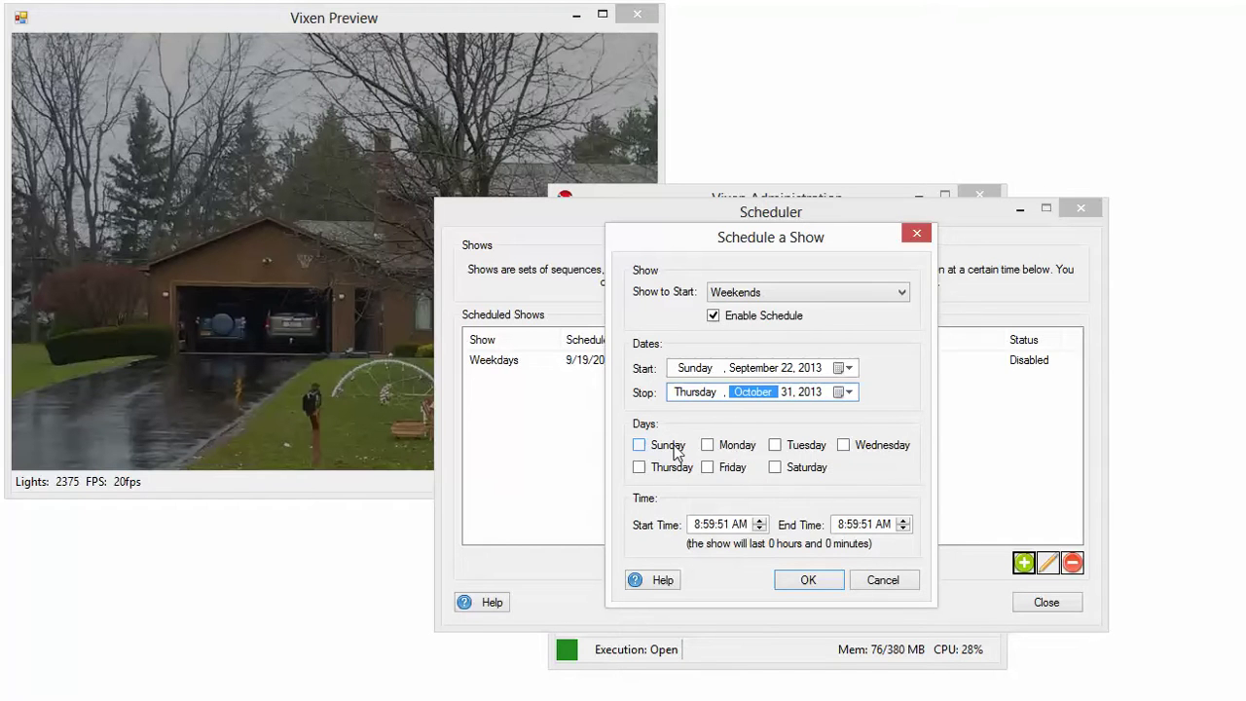
{"action": "left_click", "coordinate": [672, 446]}
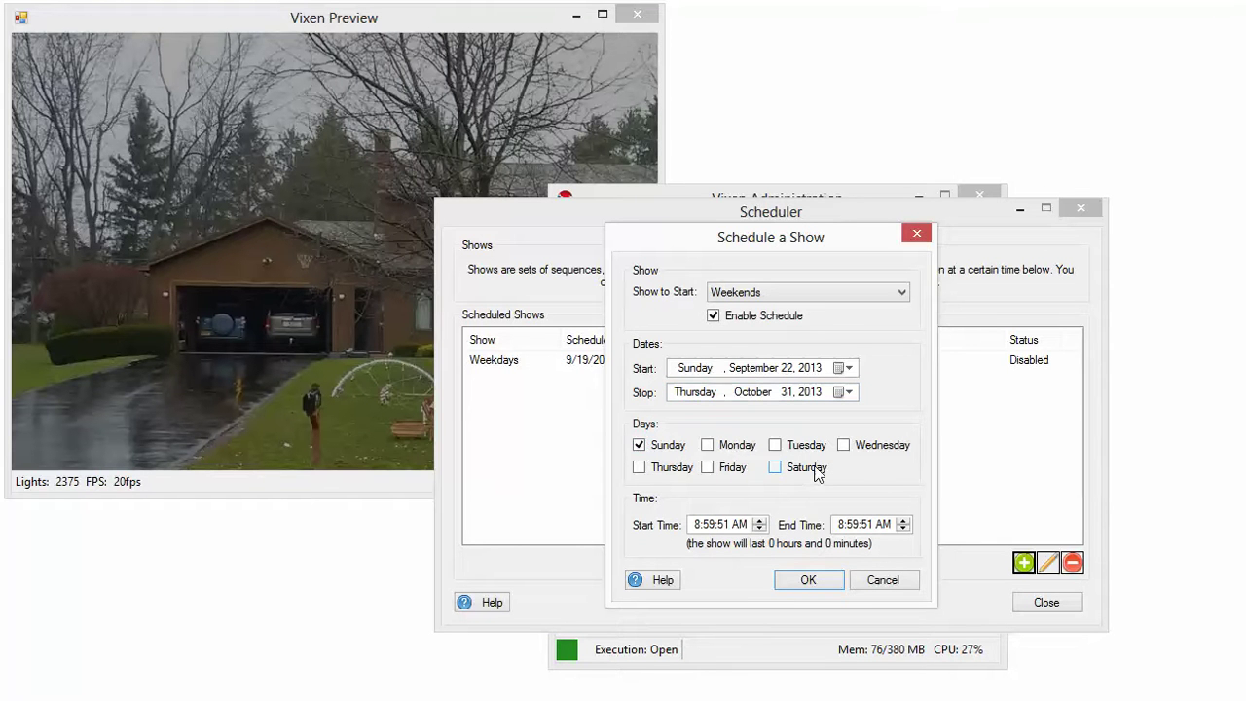
{"action": "left_click", "coordinate": [814, 469]}
Step: Set the show times to 8:00:00 AM start and 8:00:00 PM end, then confirm
{"action": "left_click", "coordinate": [708, 526]}
{"action": "type", "text": "00"}
{"action": "left_click", "coordinate": [725, 534]}
{"action": "type", "text": "00"}
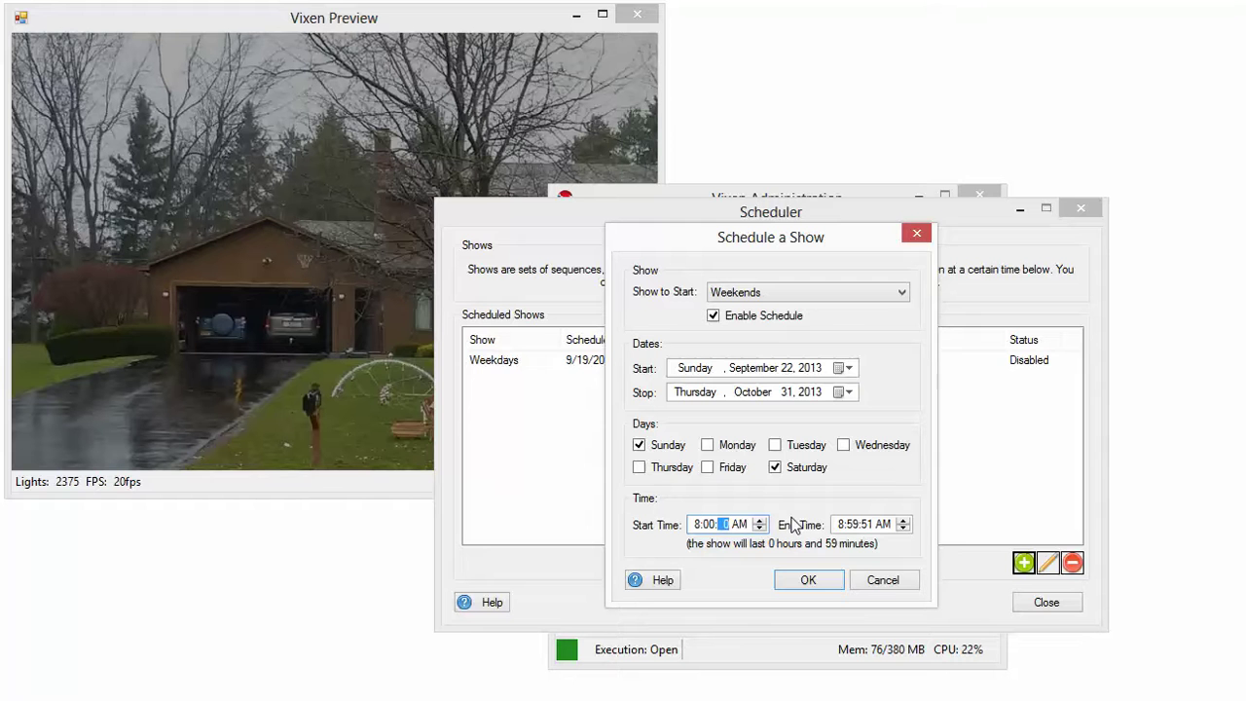
{"action": "left_click", "coordinate": [849, 526]}
{"action": "type", "text": "00"}
{"action": "left_click", "coordinate": [867, 527]}
{"action": "type", "text": "00"}
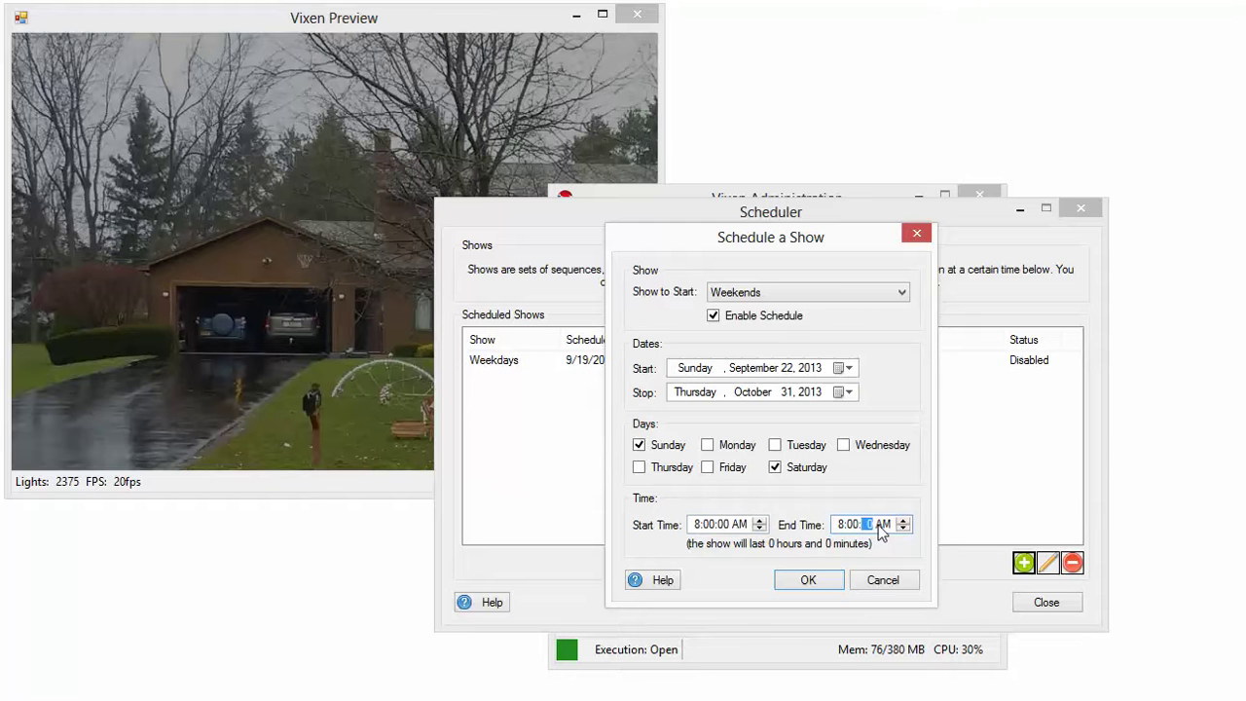
{"action": "left_click", "coordinate": [883, 526]}
{"action": "type", "text": "p"}
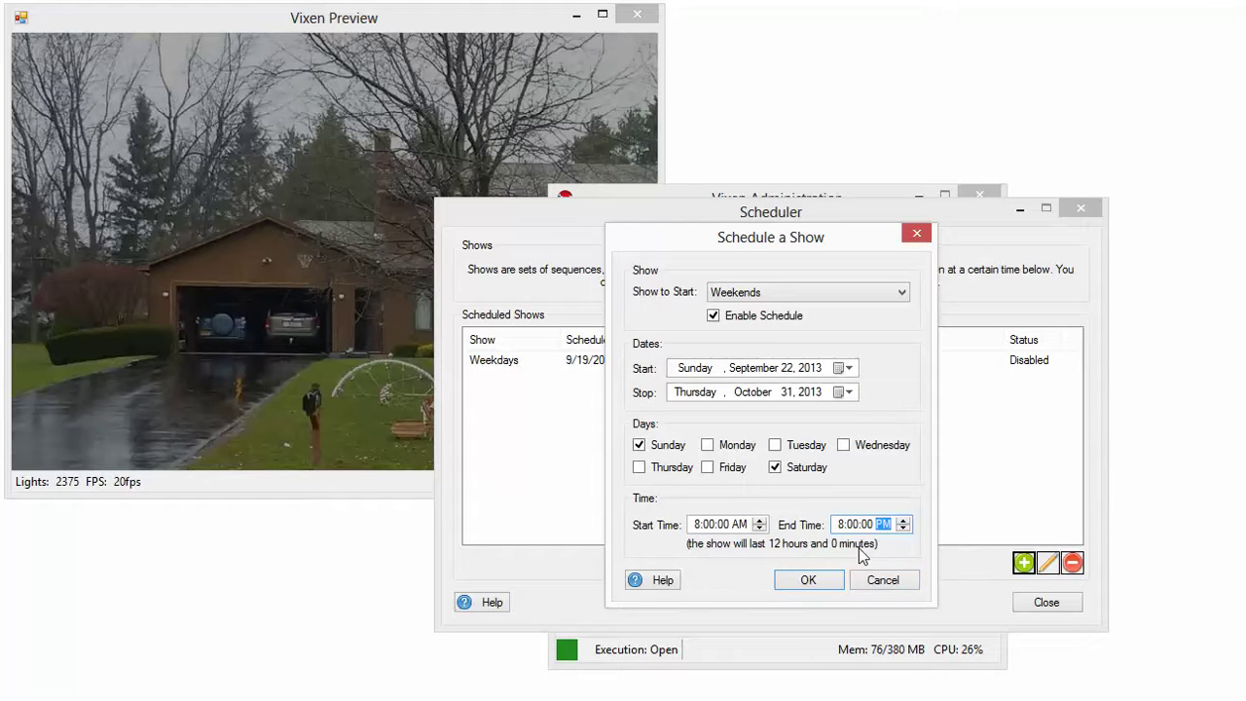
{"action": "left_click", "coordinate": [810, 581]}
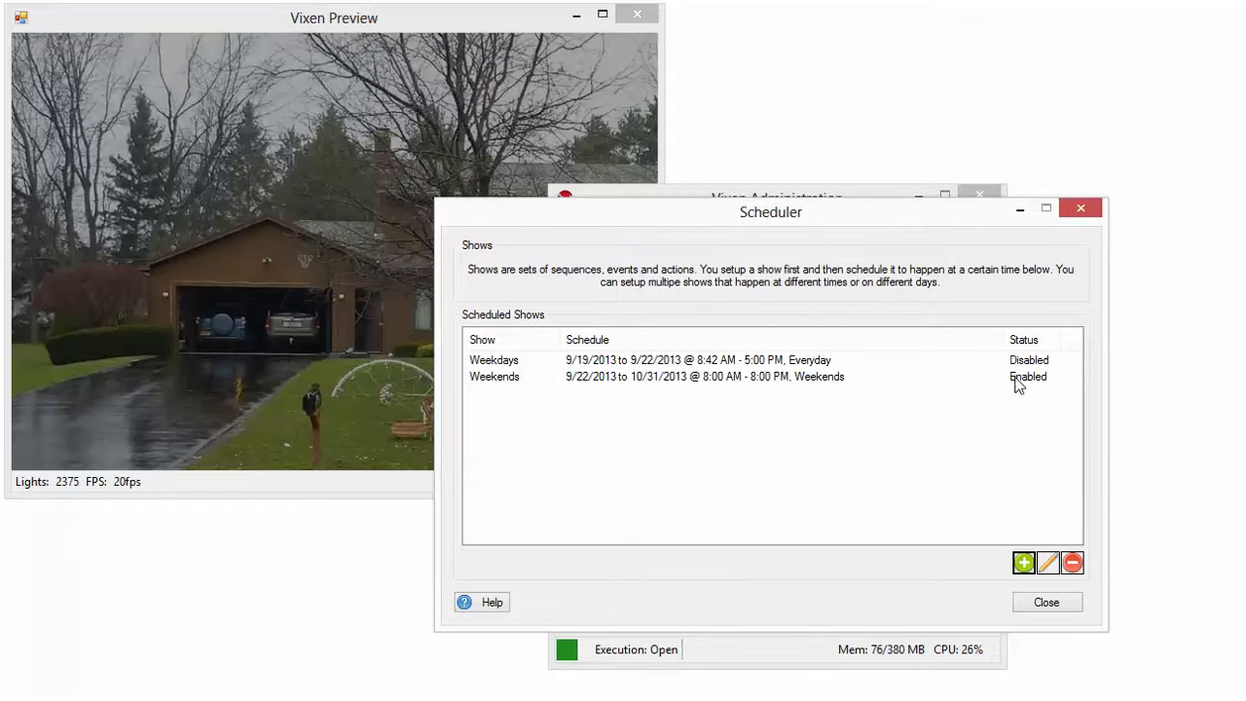
Step: Close the Scheduler list and turn on Scheduler > Enabled in the Administration menu
{"action": "left_click", "coordinate": [1067, 603]}
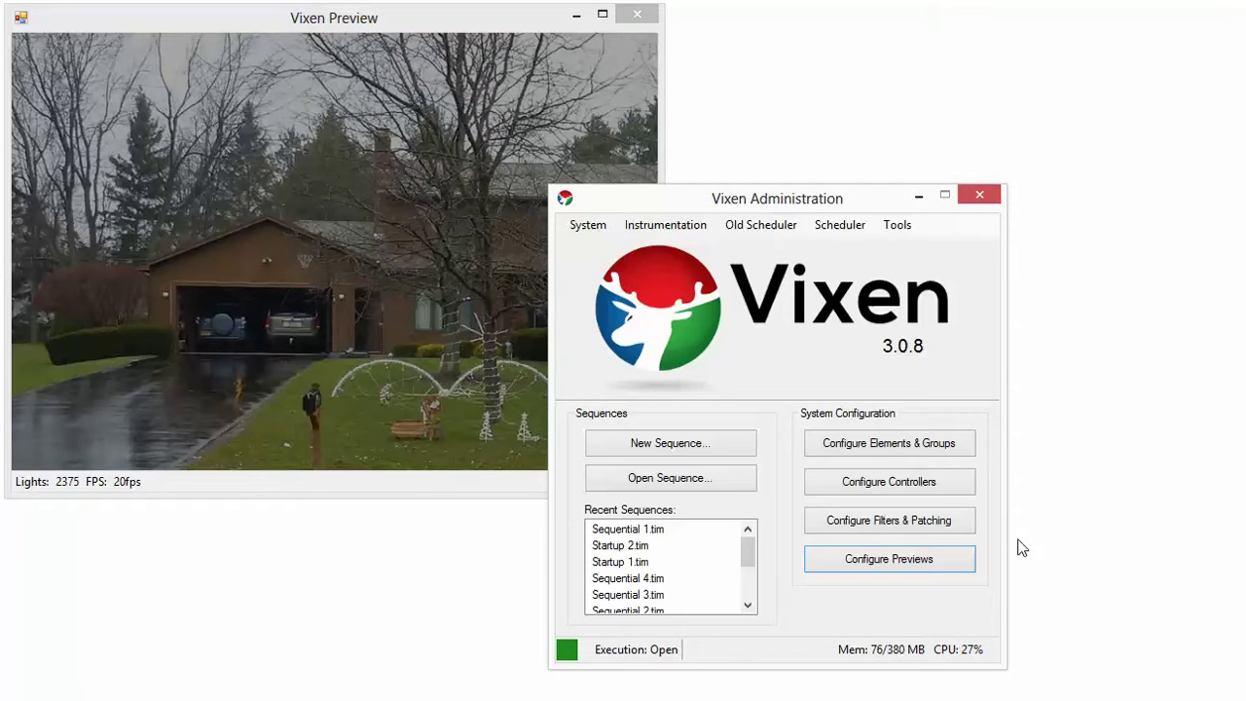
{"action": "left_click", "coordinate": [839, 225]}
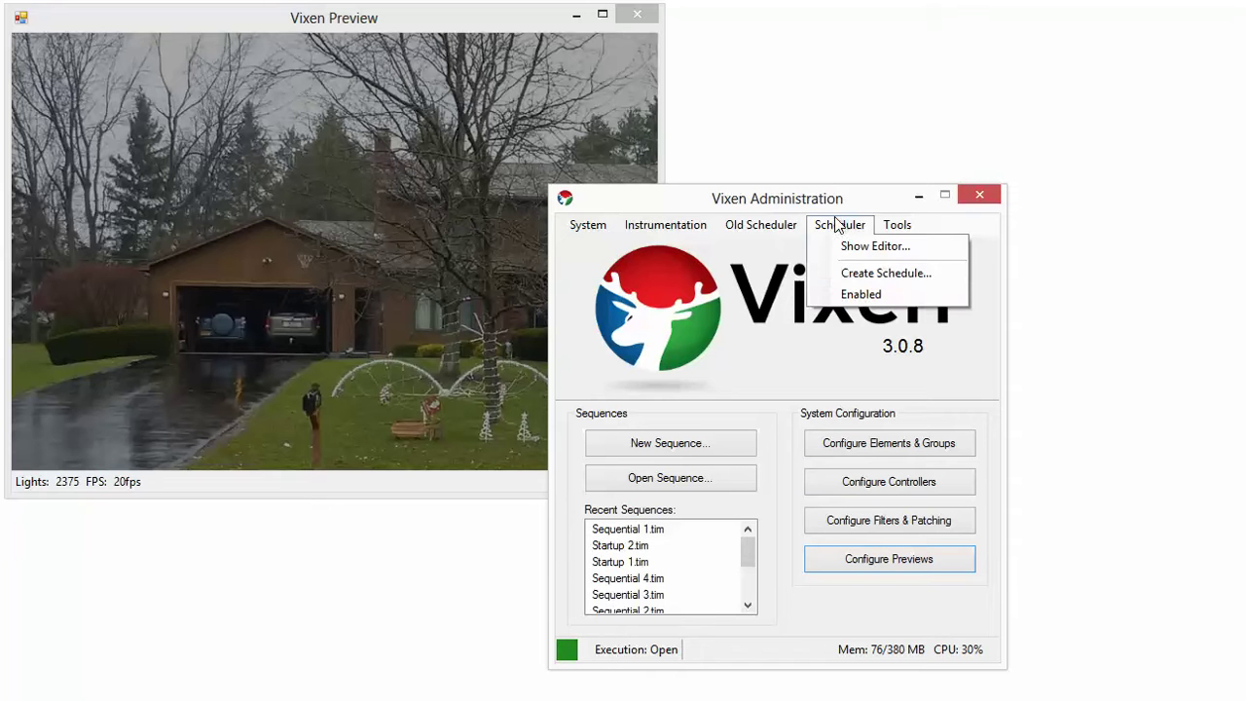
{"action": "left_click", "coordinate": [877, 298]}
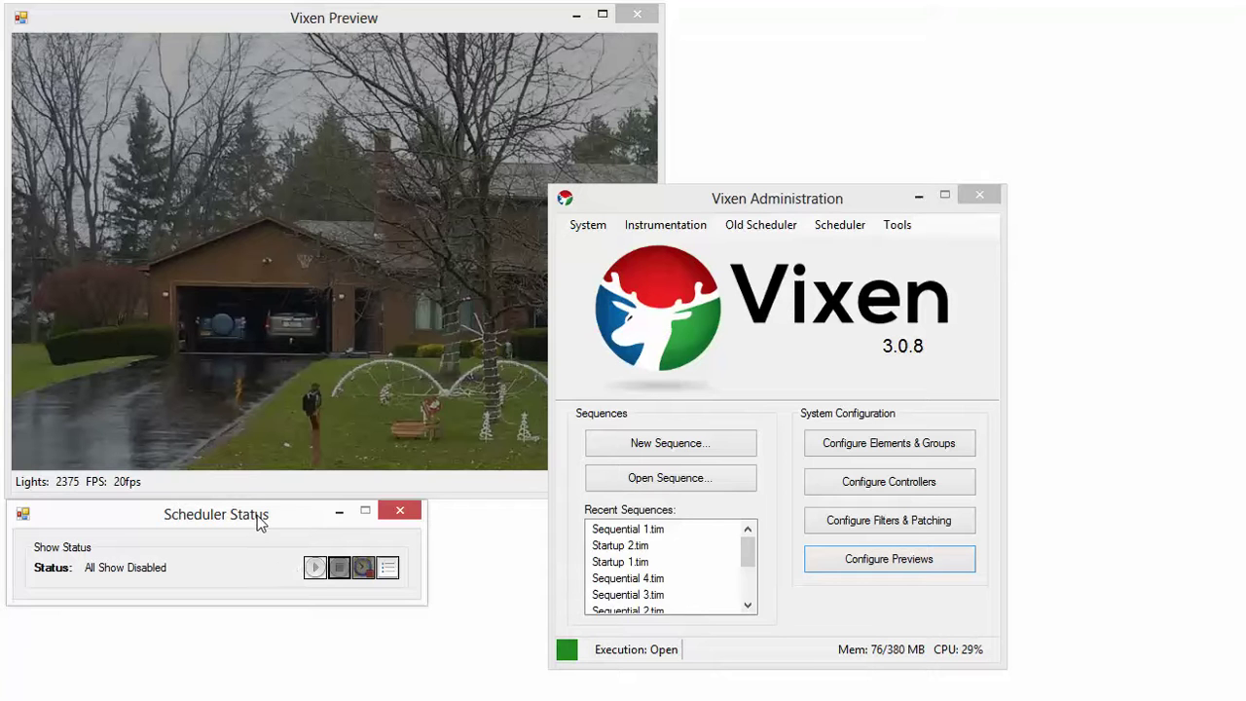
Step: Start the Weekends show immediately with Play and move the status window to the upper right
{"action": "left_click", "coordinate": [314, 568]}
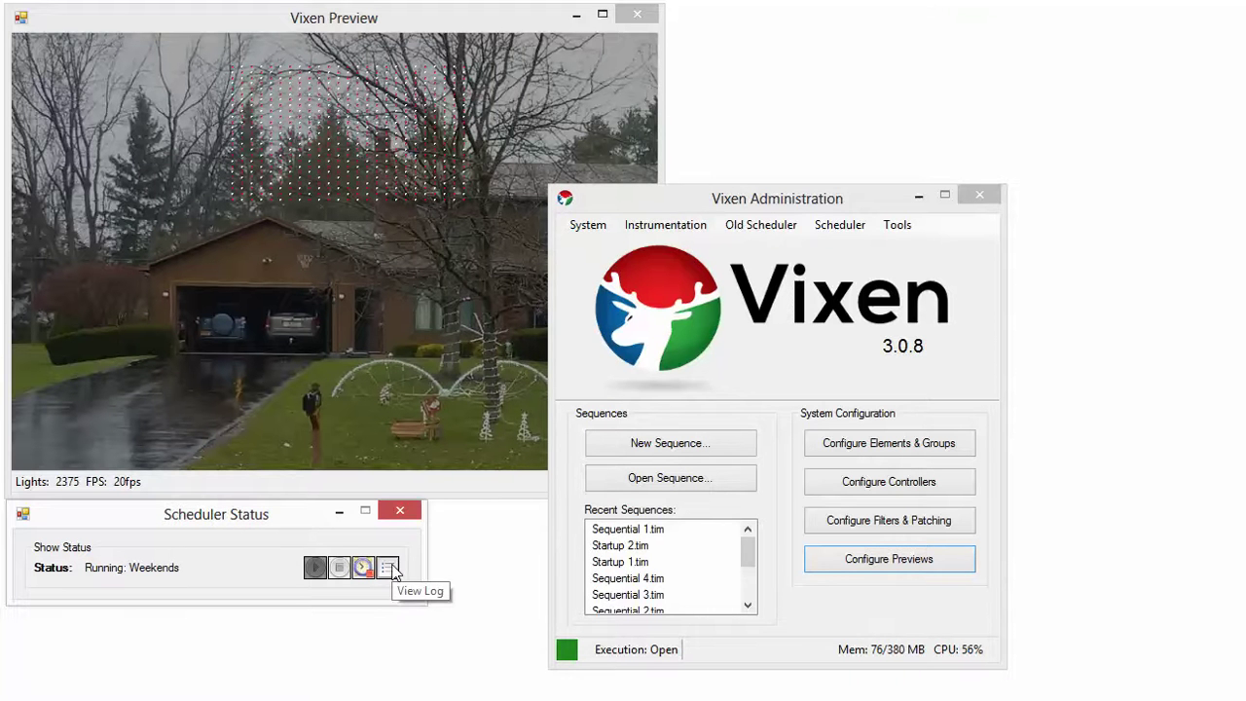
{"action": "left_click_drag", "start_coordinate": [311, 516], "coordinate": [974, 62]}
Step: Display the scheduler log and widen the status window to read full log lines
{"action": "left_click", "coordinate": [1054, 117]}
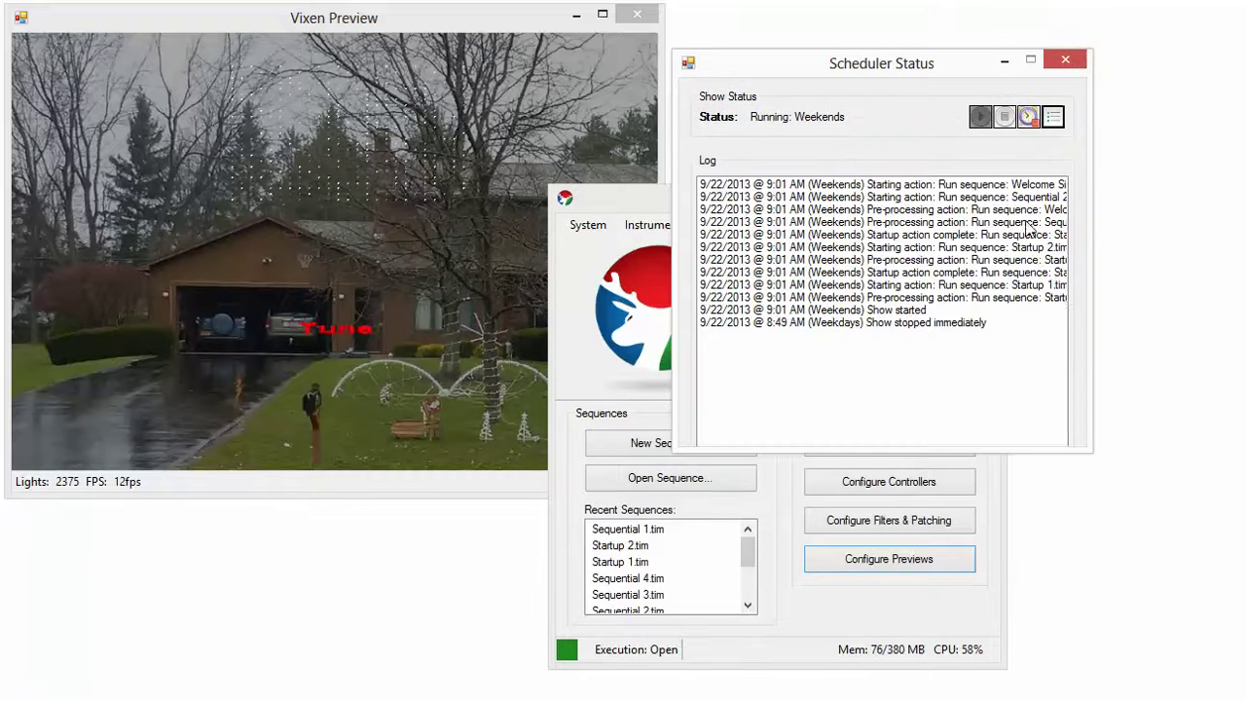
{"action": "left_click_drag", "start_coordinate": [1098, 289], "coordinate": [1188, 292]}
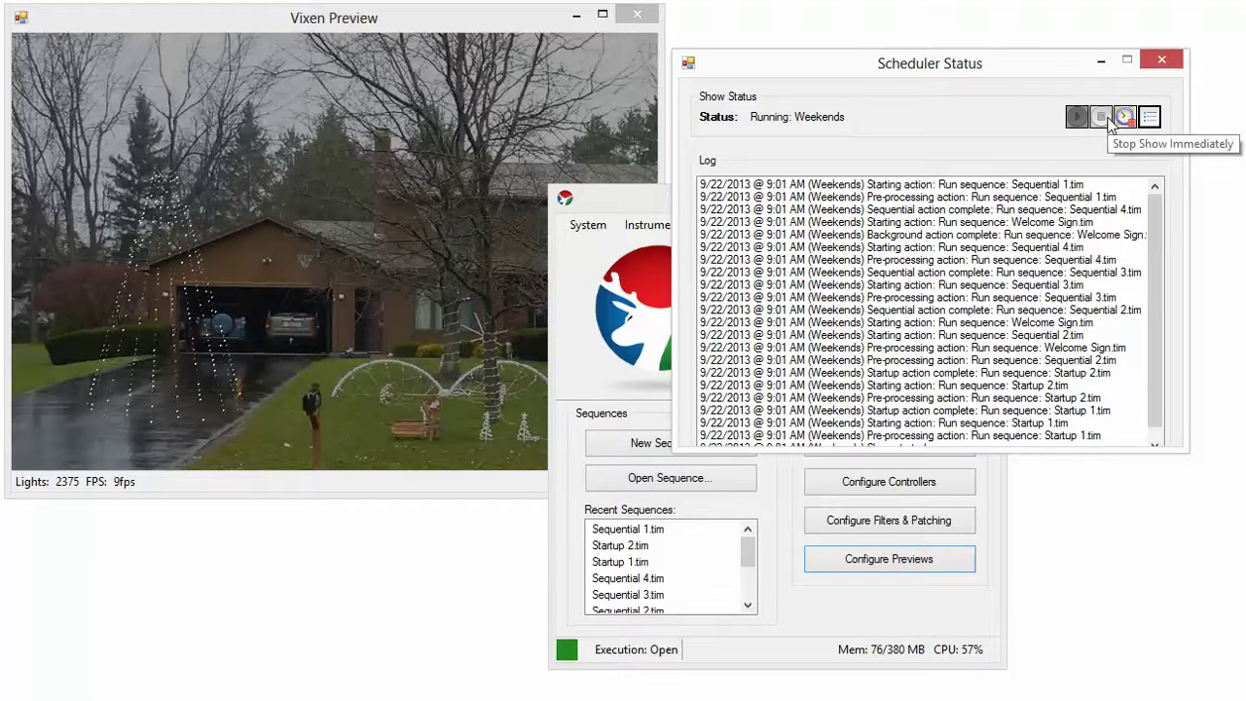
{"action": "left_click_drag", "start_coordinate": [1081, 65], "coordinate": [1048, 54]}
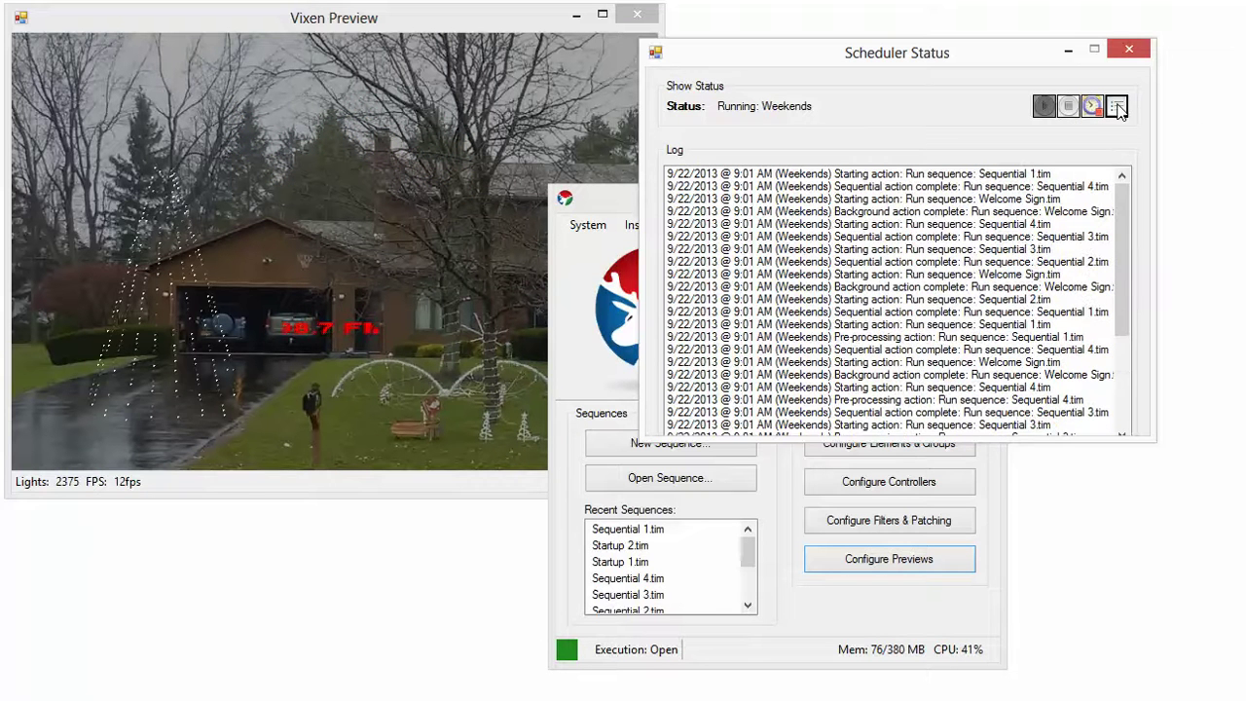
Step: Stop the Weekends show gracefully and select the Show complete log entry
{"action": "left_click", "coordinate": [1116, 107]}
{"action": "left_click", "coordinate": [1116, 107]}
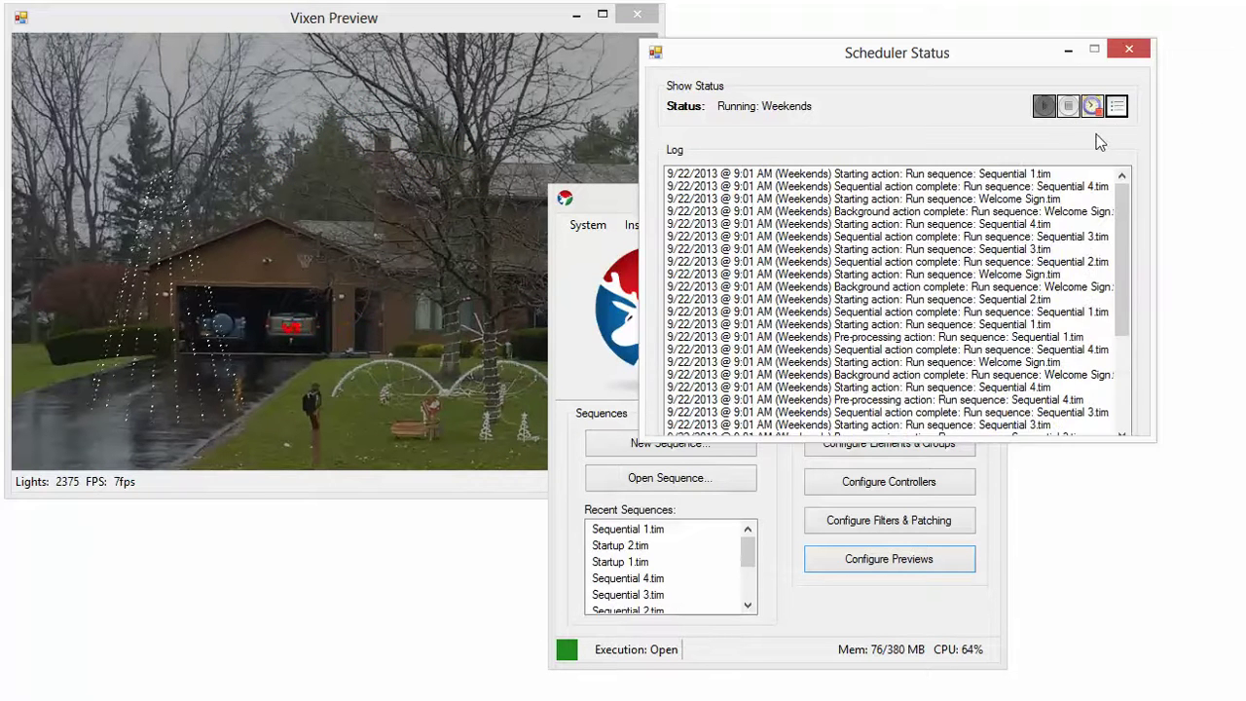
{"action": "left_click", "coordinate": [1091, 106]}
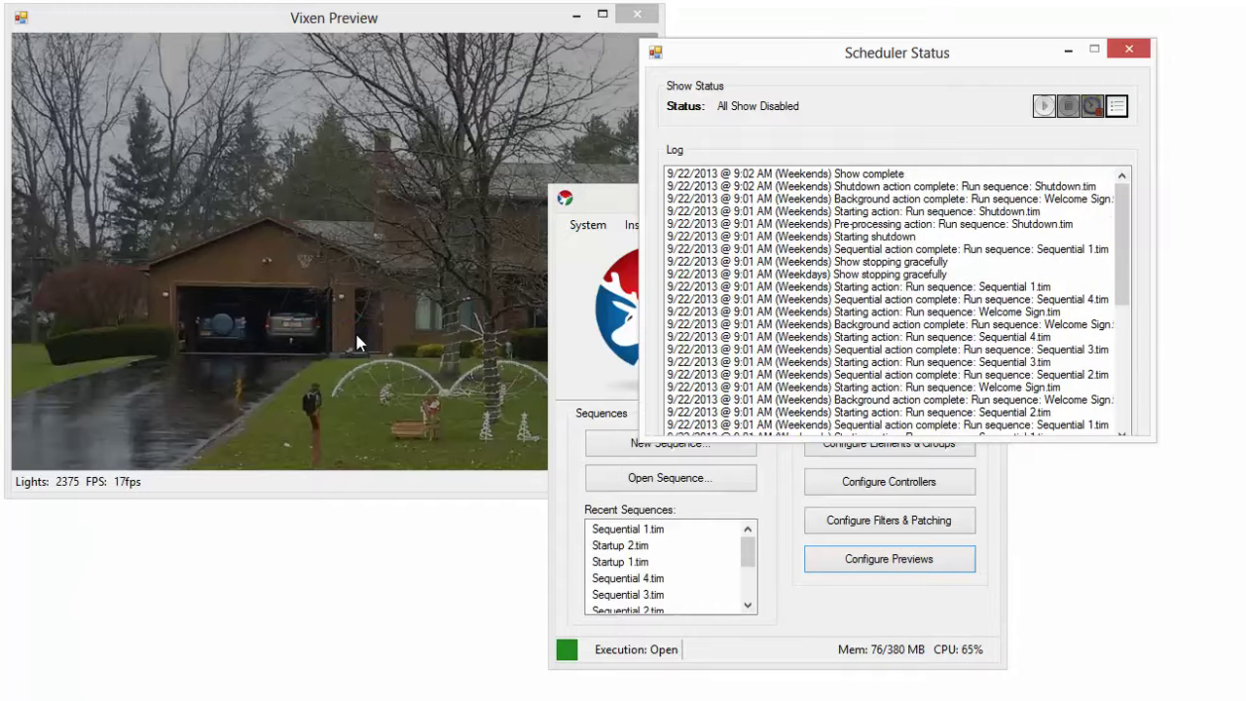
{"action": "left_click", "coordinate": [885, 176]}
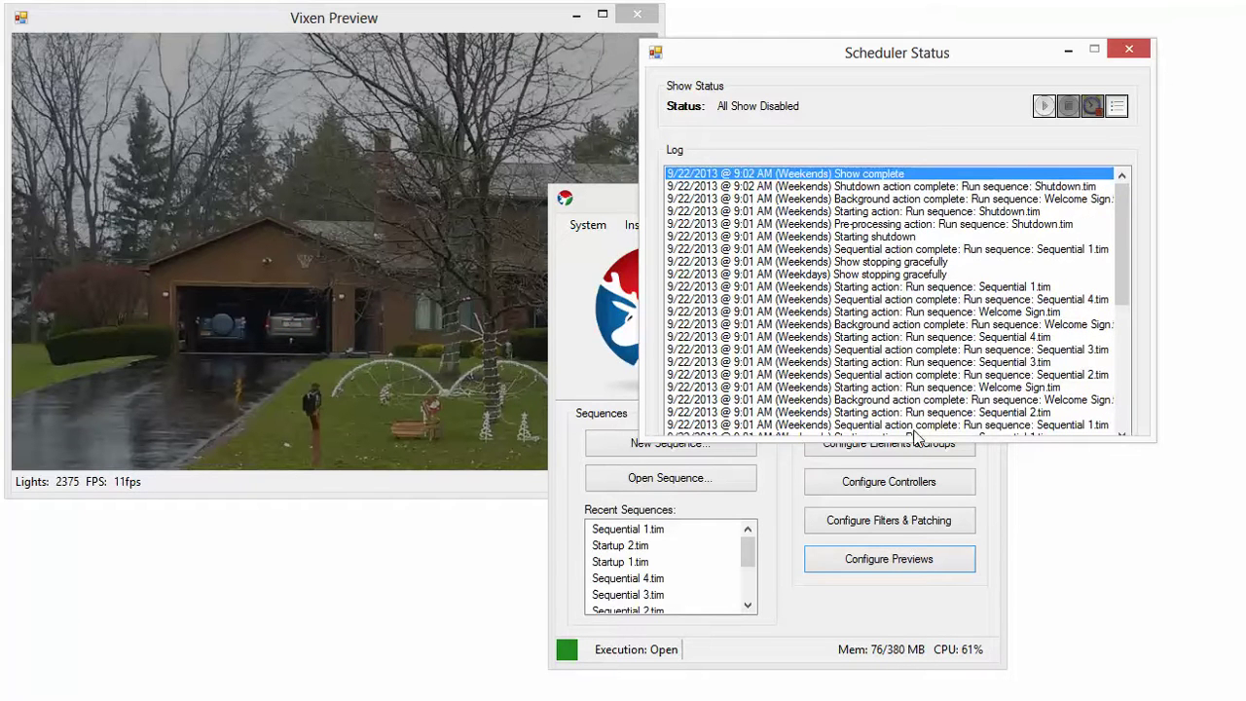